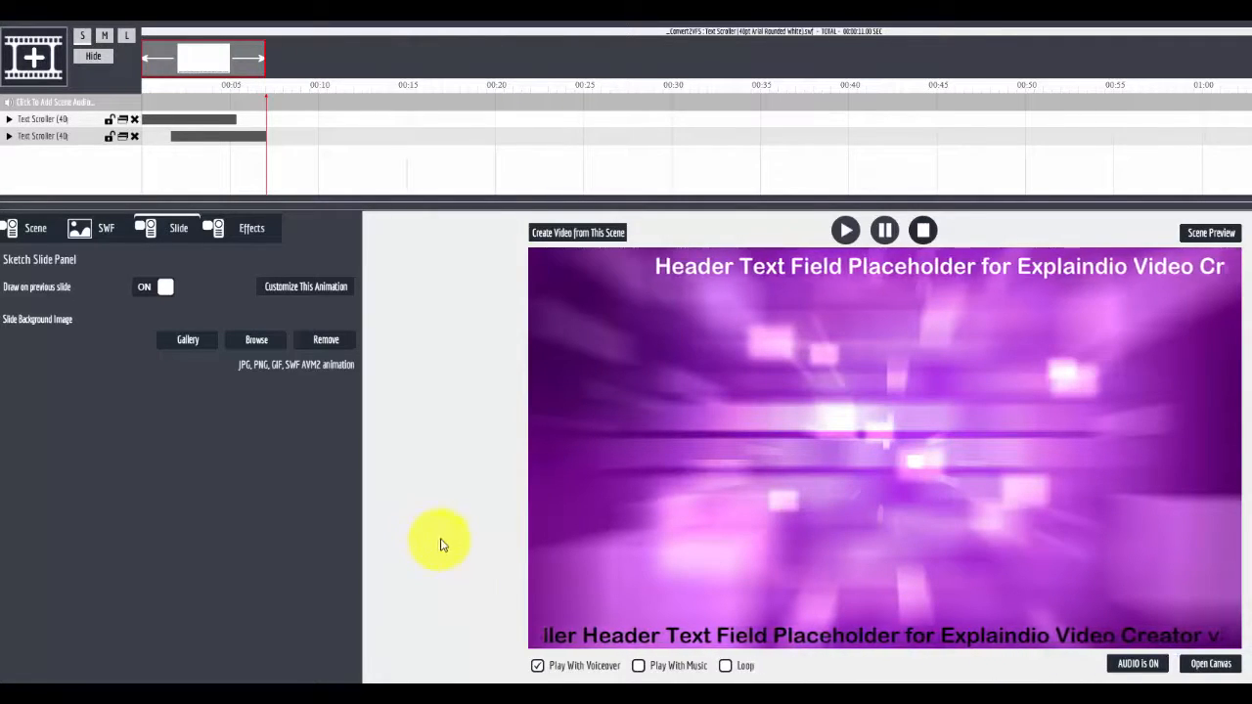
# Open the customization settings of the text scroller animation and inspect its header text
pyautogui.click(293, 287)
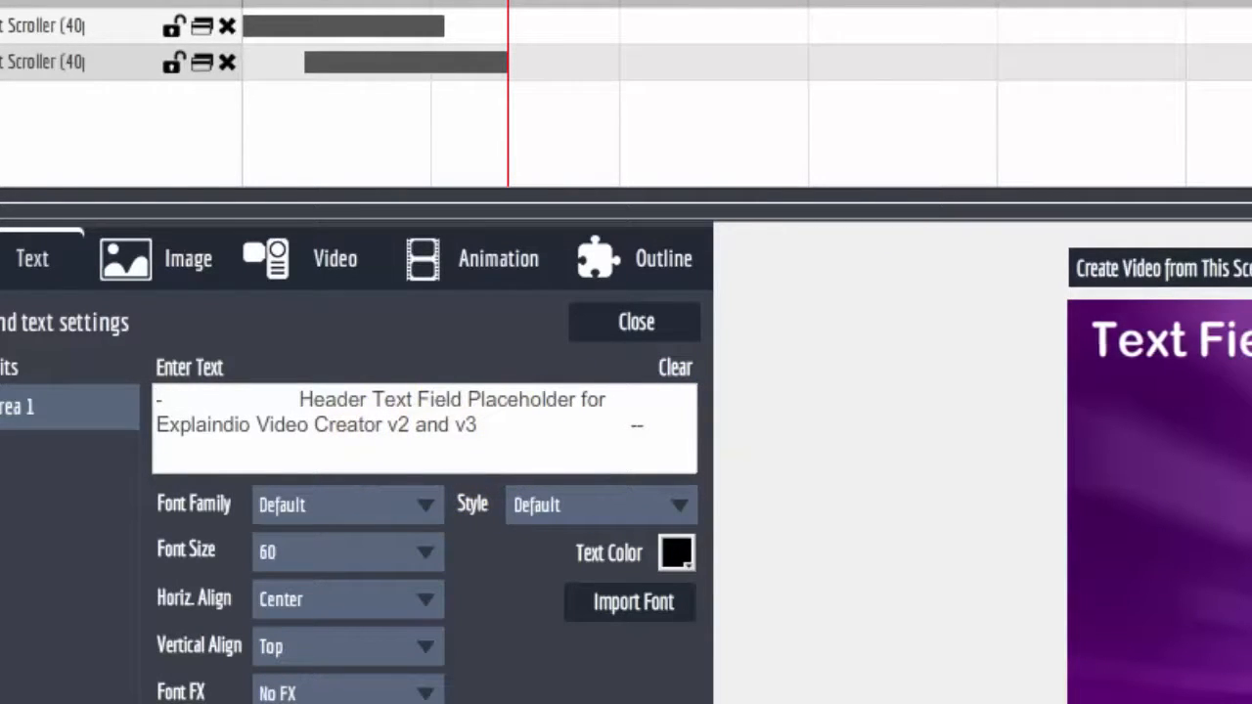
pyautogui.click(571, 428)
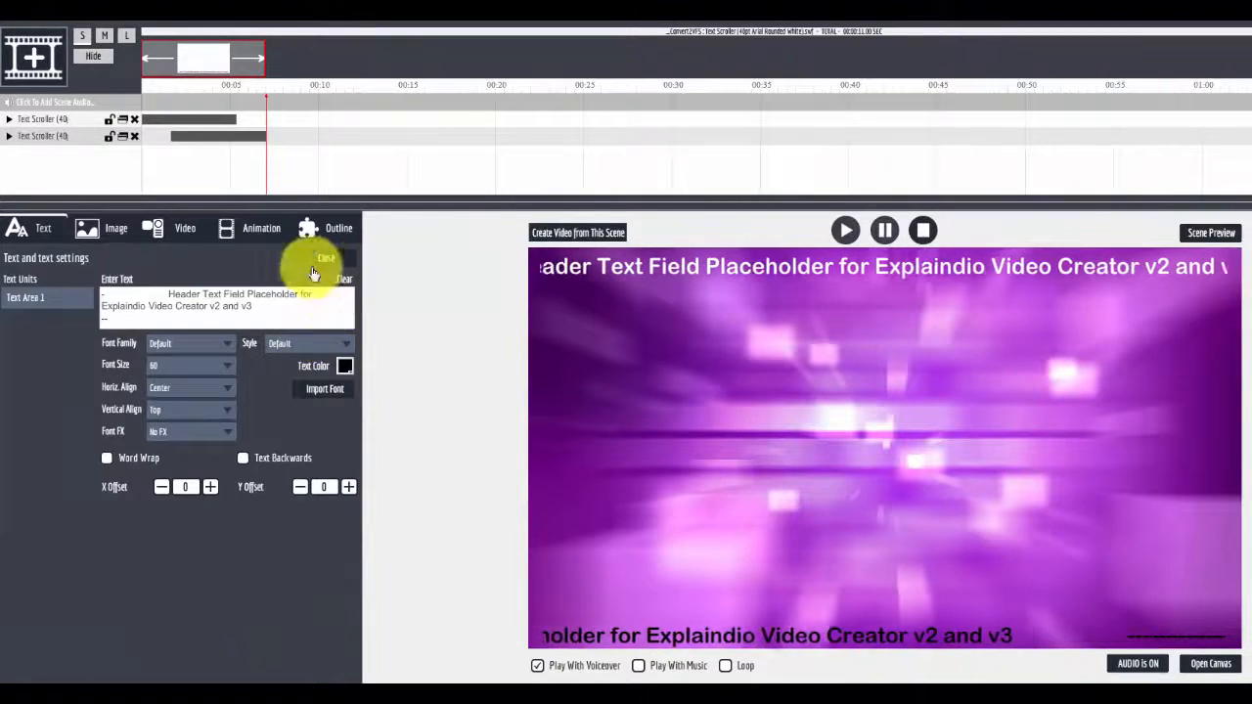
# Select each text scroller layer in turn and reopen its animation customization to compare the text settings
pyautogui.click(58, 142)
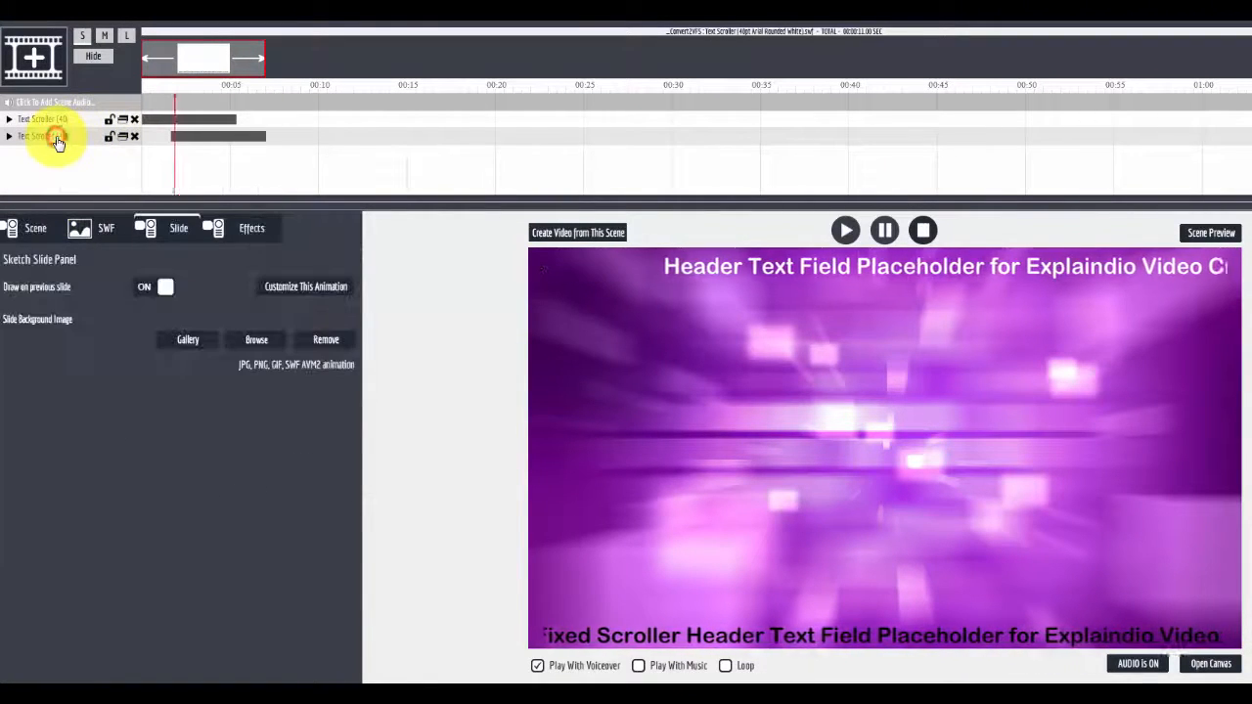
pyautogui.click(58, 121)
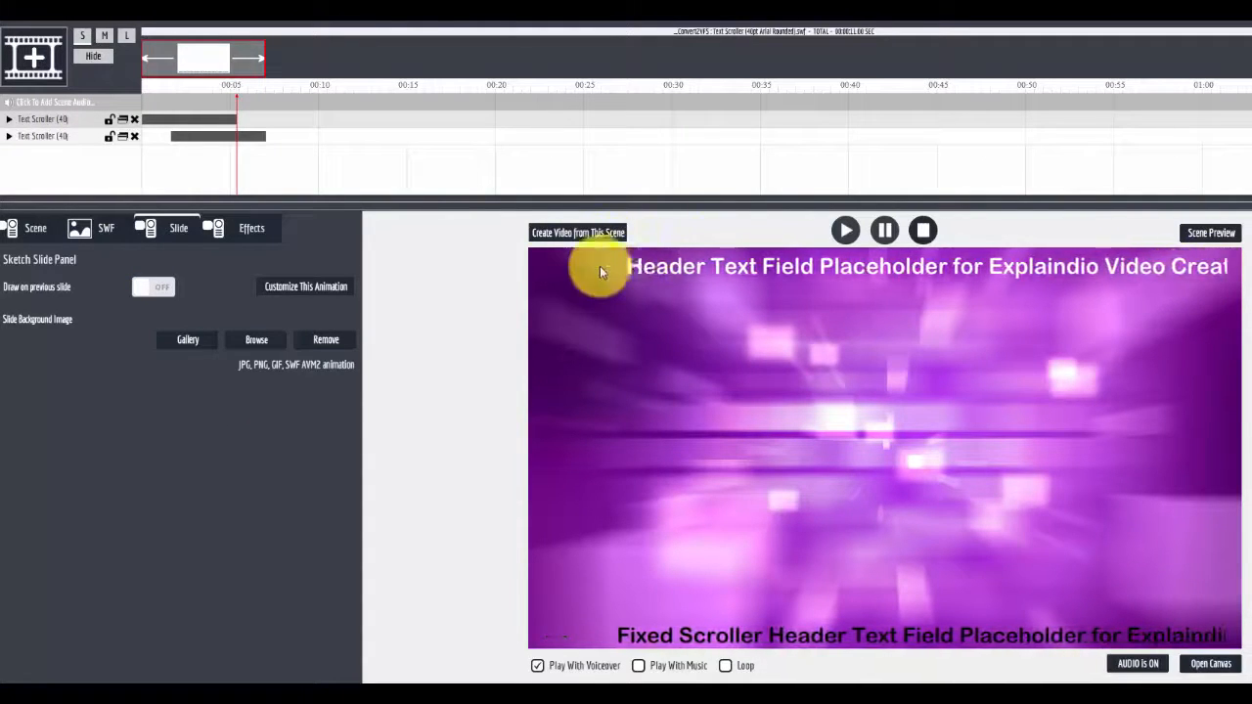
pyautogui.click(303, 286)
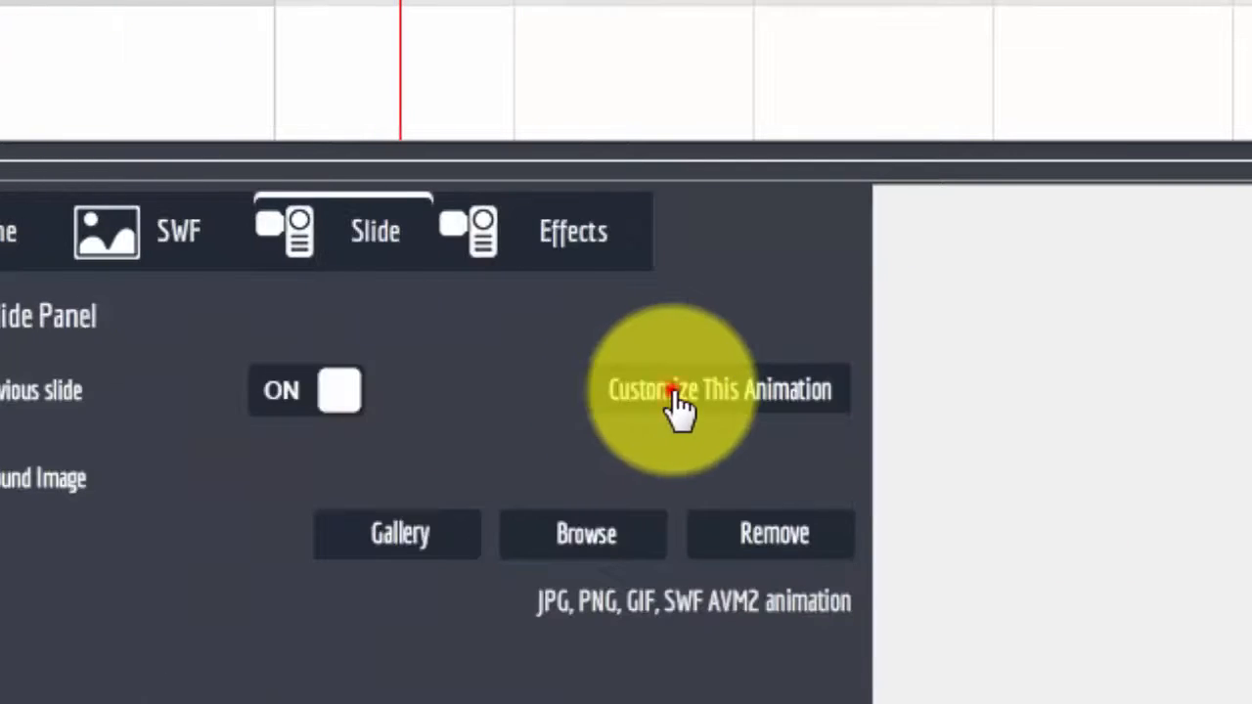
pyautogui.click(676, 403)
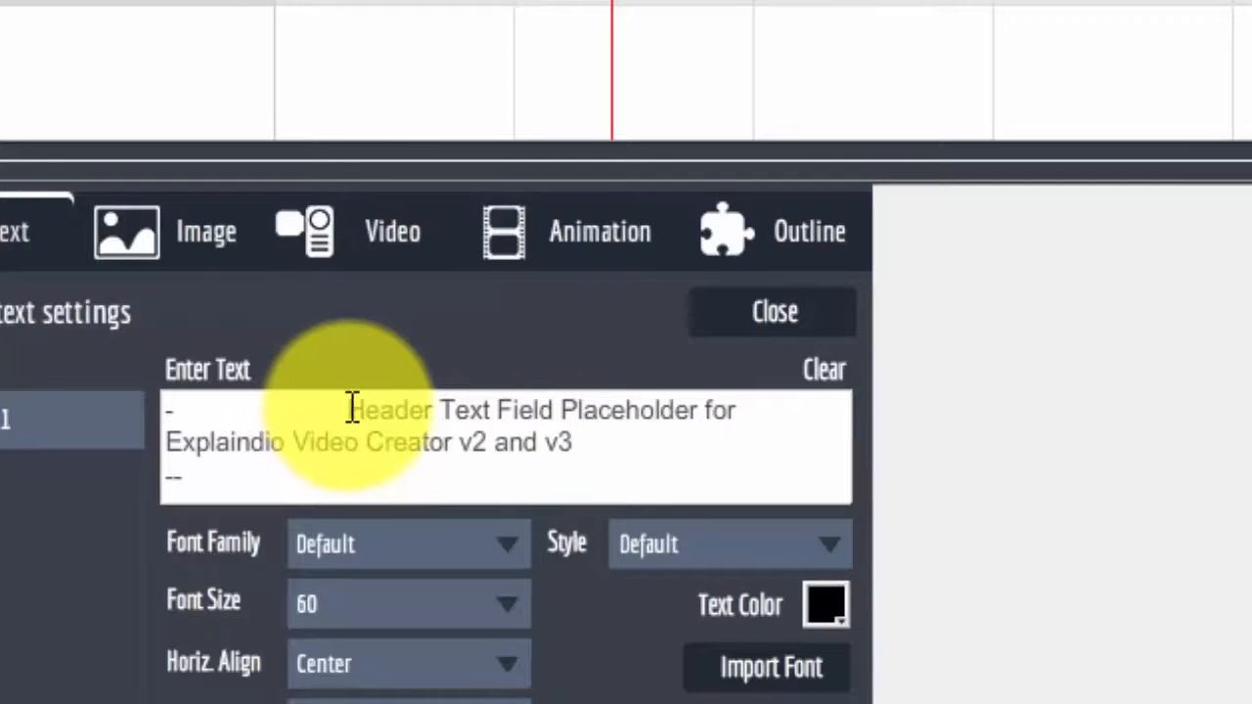
pyautogui.click(358, 407)
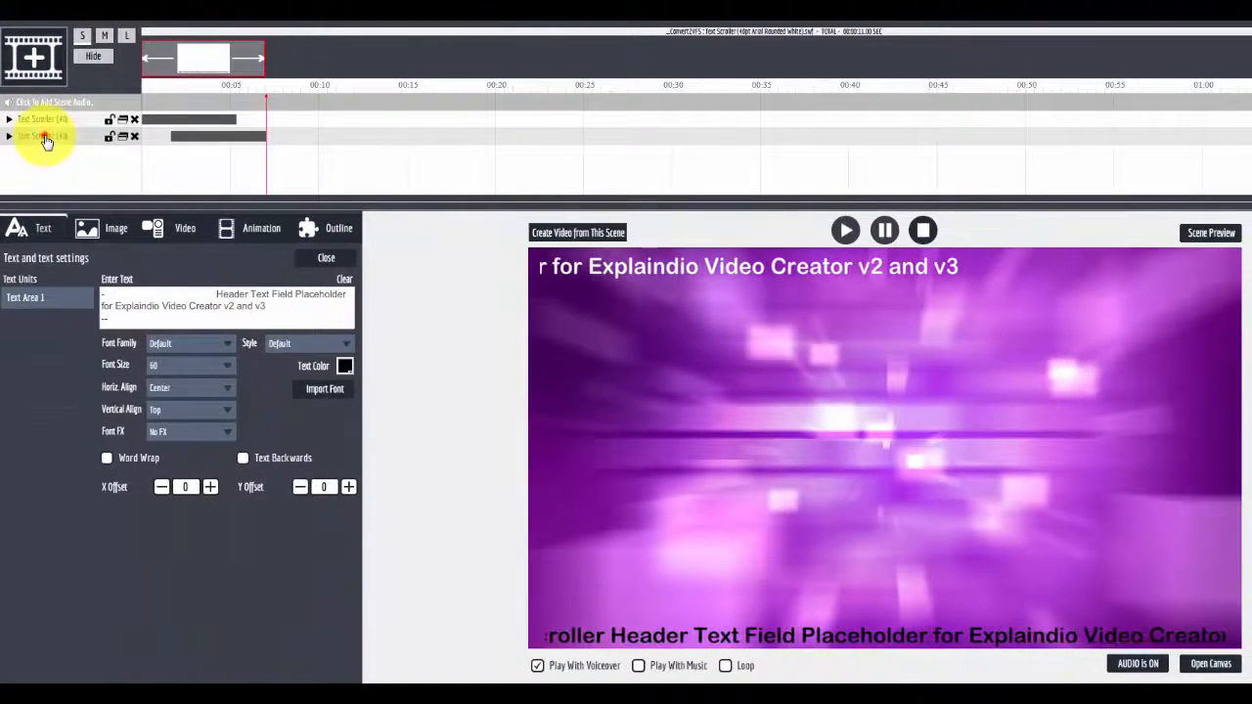
# Open the second text scroller layer's customization and browse its Image, Video, Animation and Outline settings
pyautogui.click(45, 140)
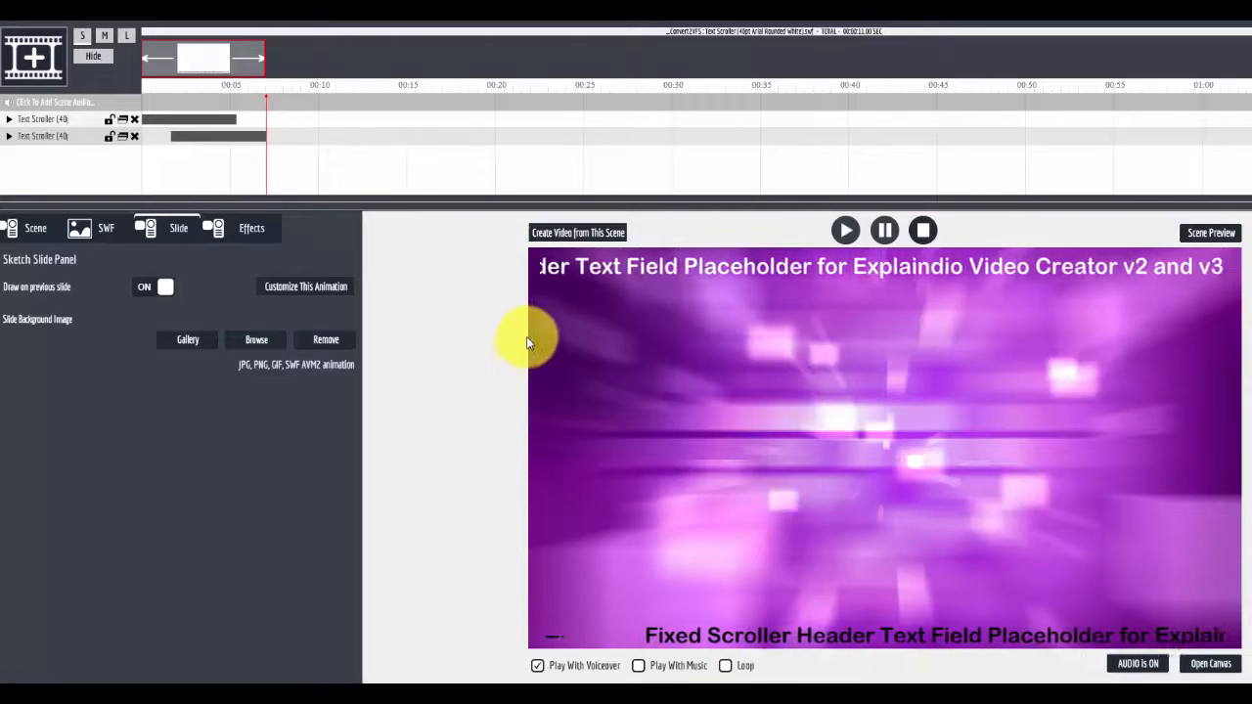
pyautogui.click(304, 287)
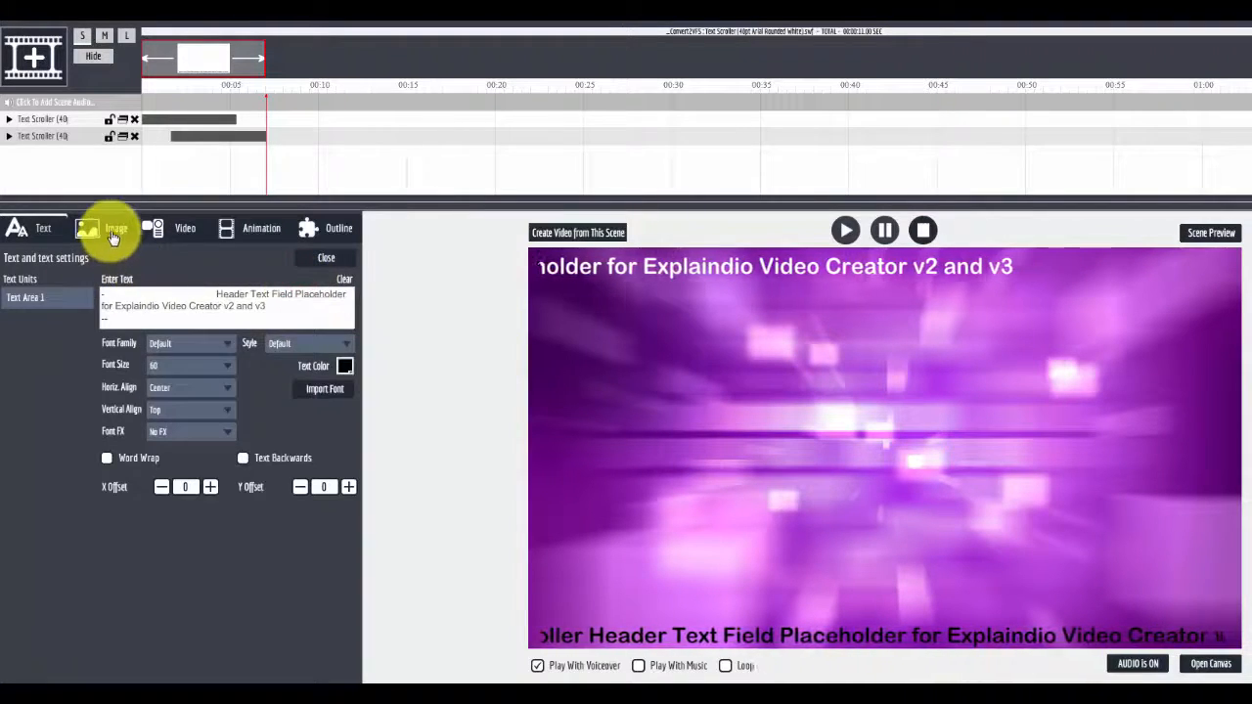
pyautogui.click(114, 238)
pyautogui.click(182, 230)
pyautogui.click(264, 230)
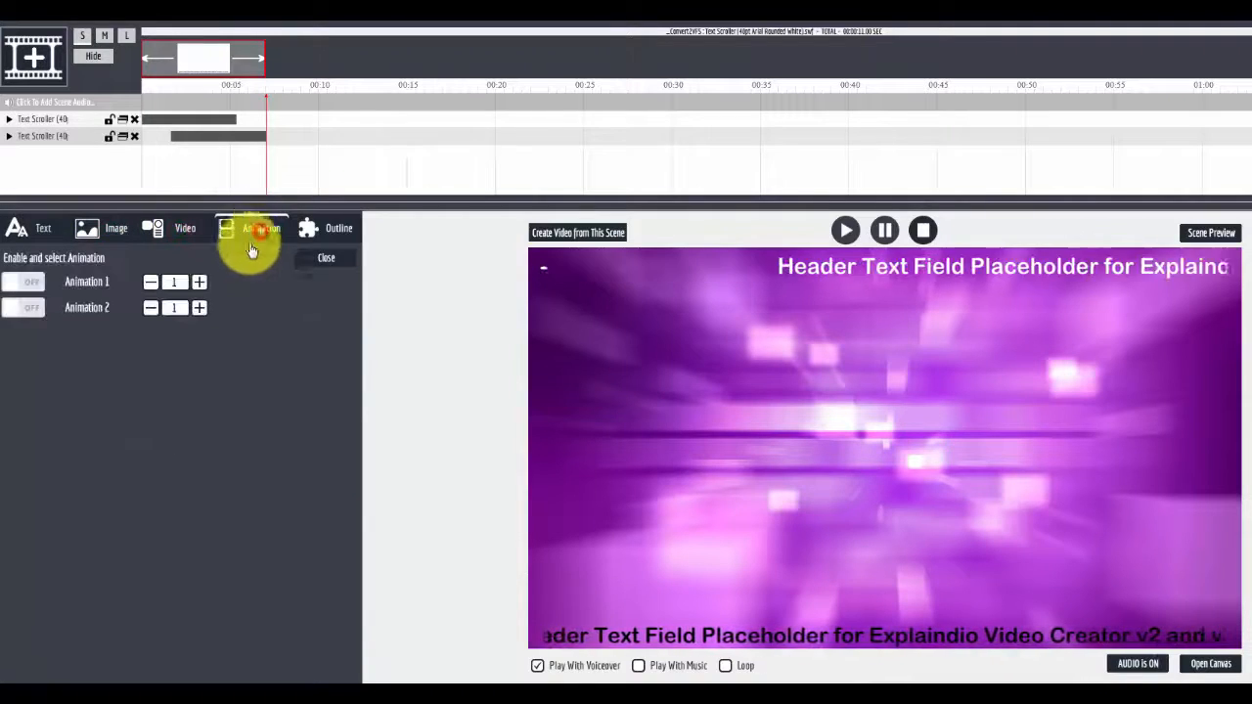
pyautogui.click(337, 231)
# Toggle the Outline Area1 box on and off for both text scroller layers
pyautogui.click(11, 286)
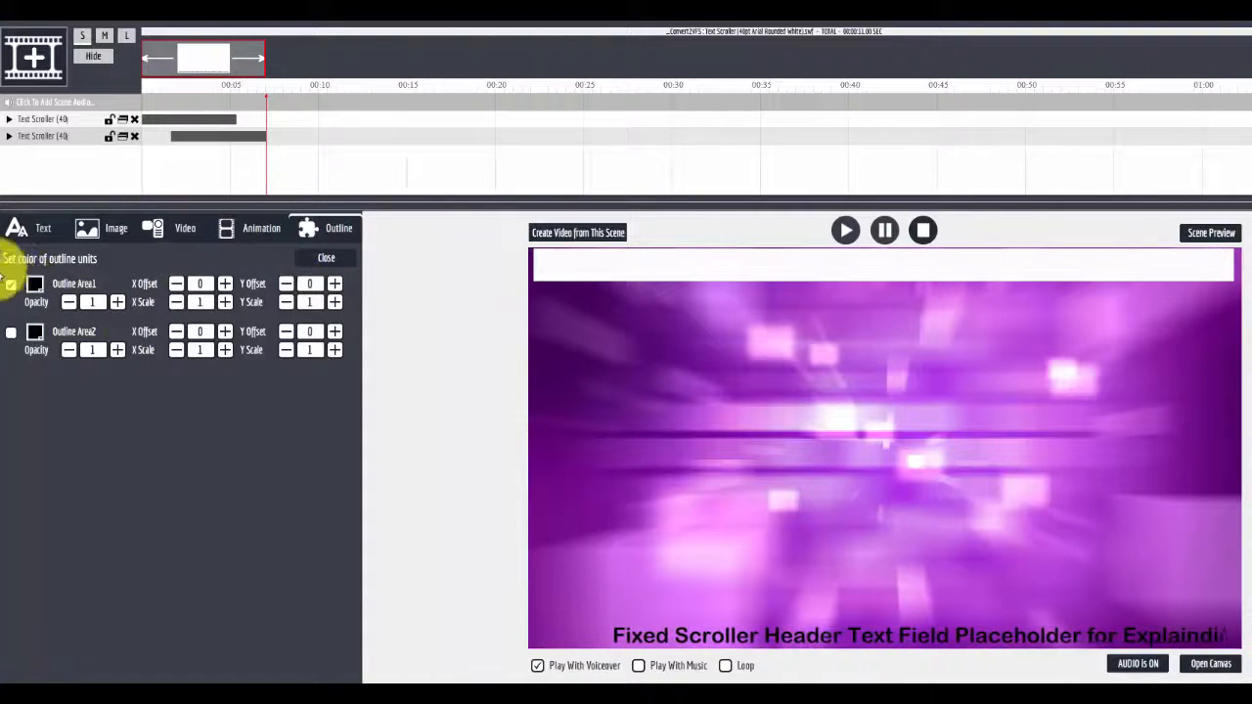
pyautogui.click(12, 286)
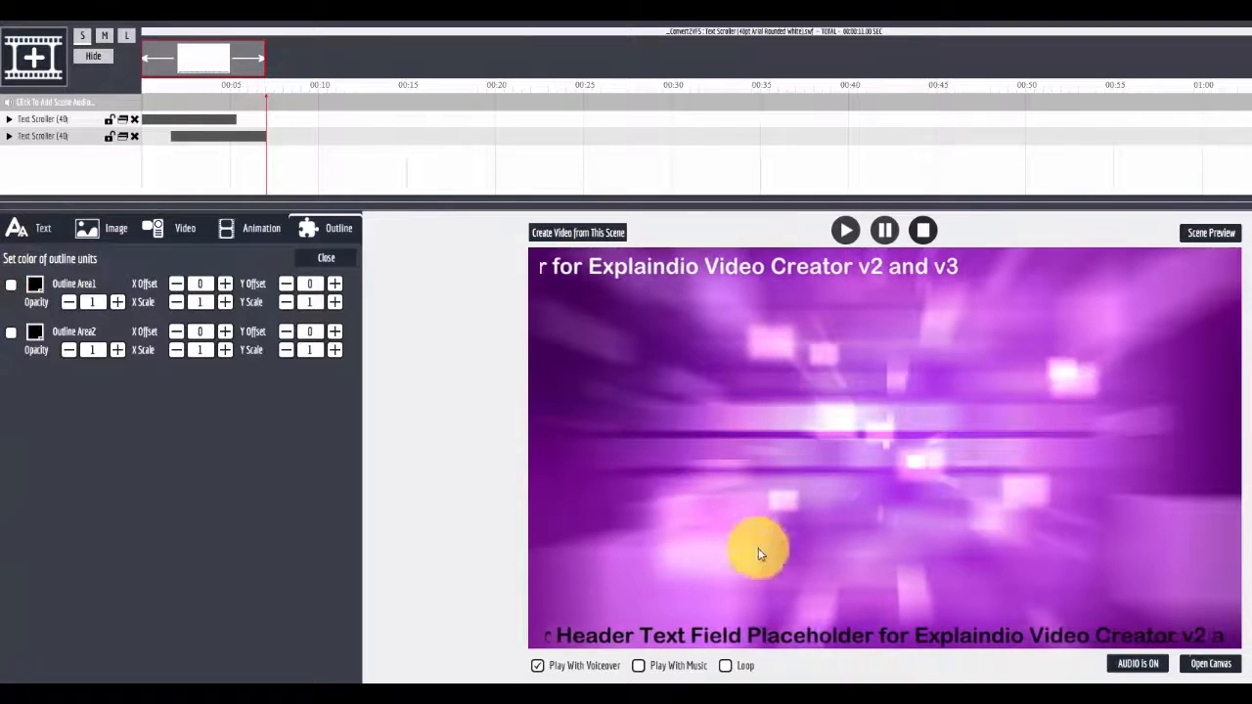
pyautogui.click(70, 122)
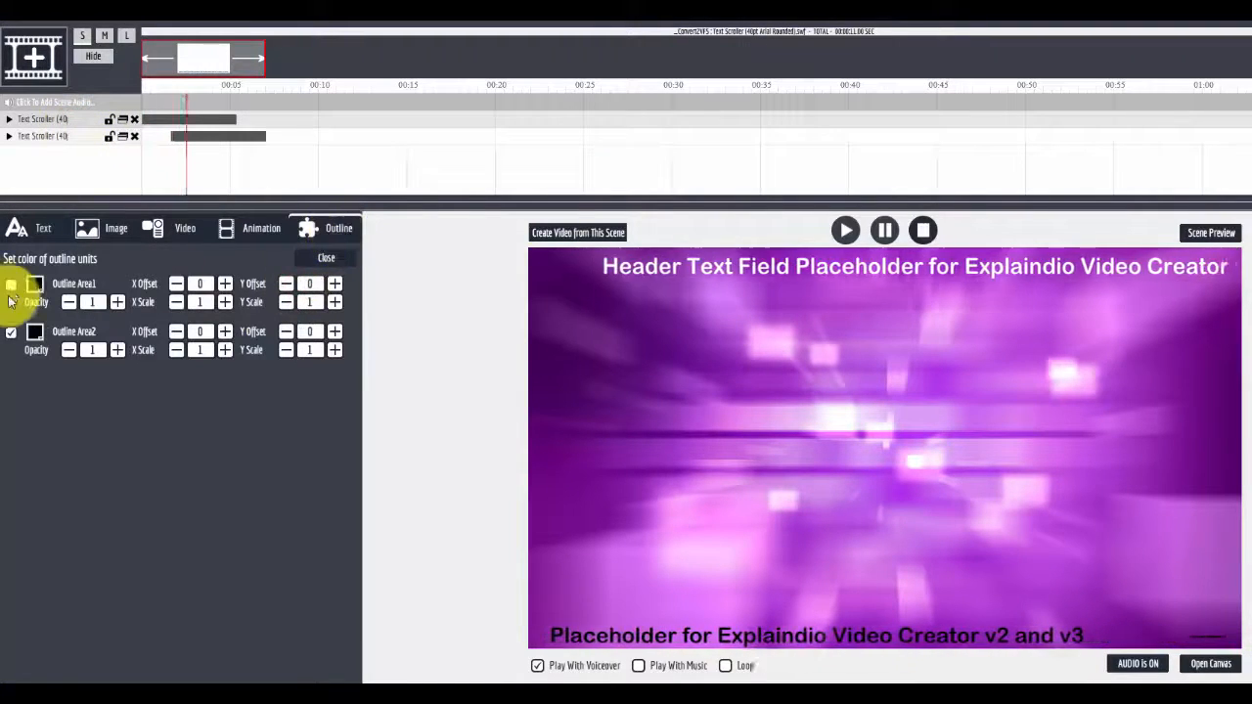
pyautogui.click(10, 284)
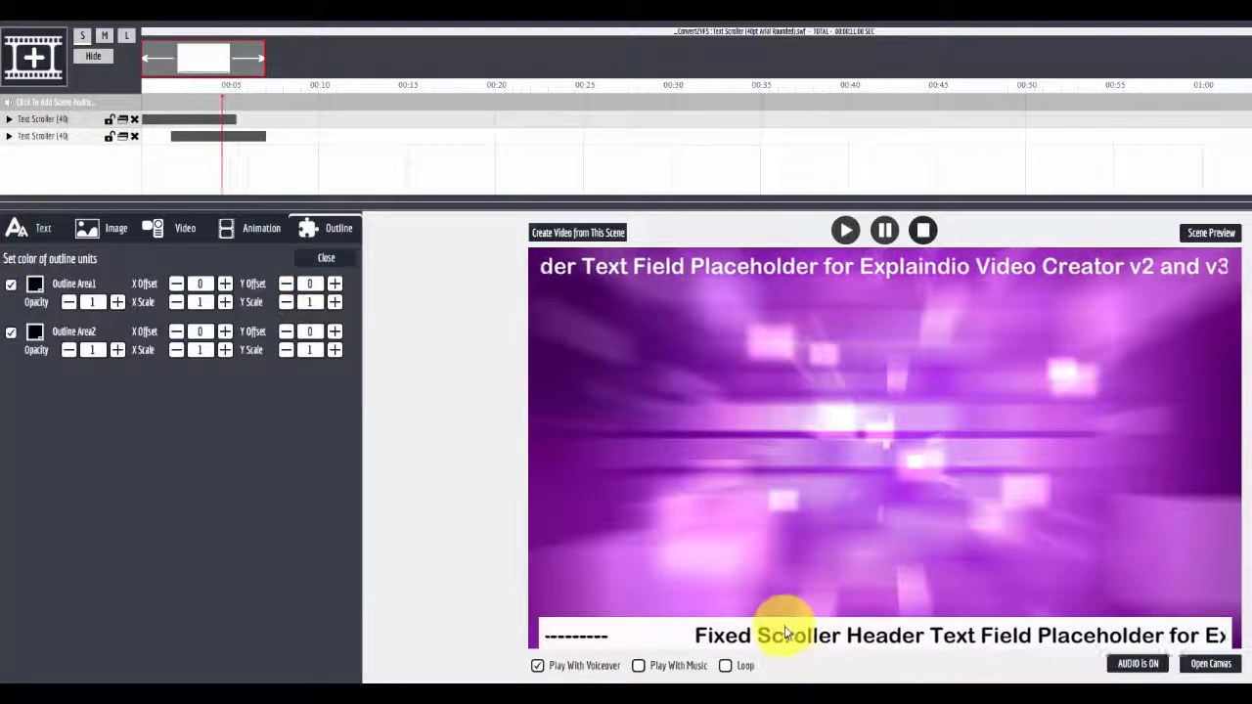
pyautogui.click(11, 284)
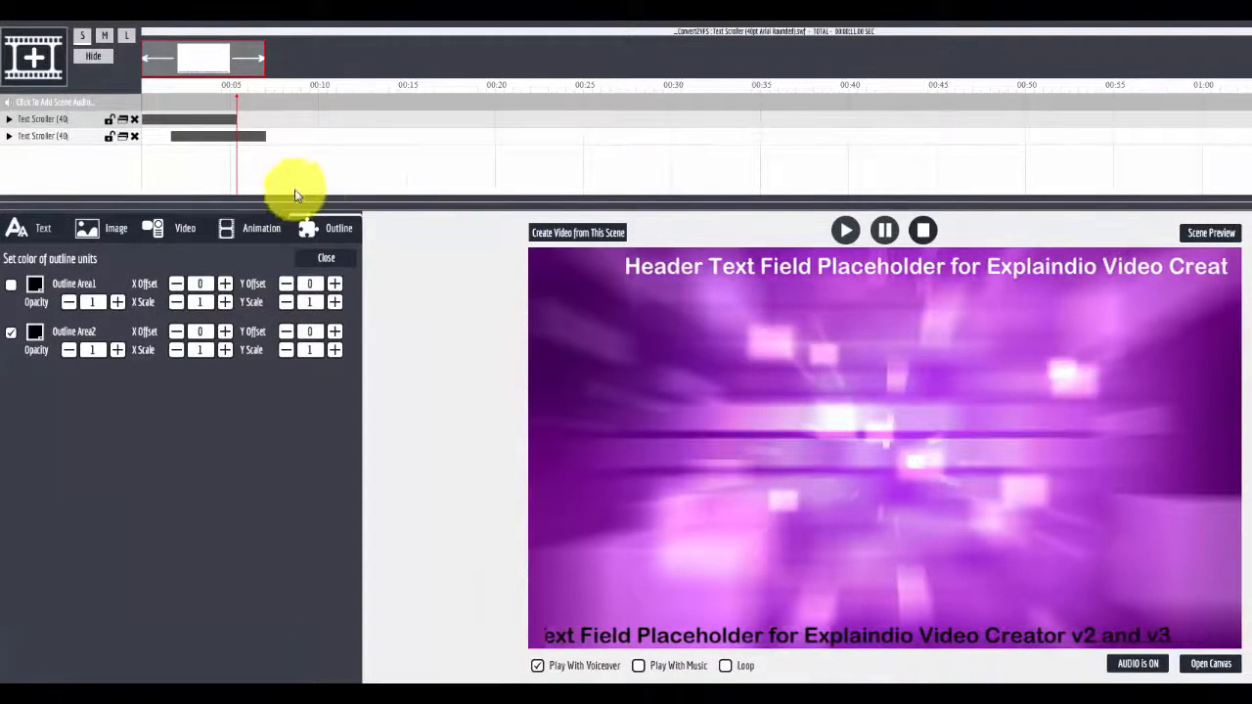
# Add a slide and choose to create a new scene
pyautogui.click(33, 54)
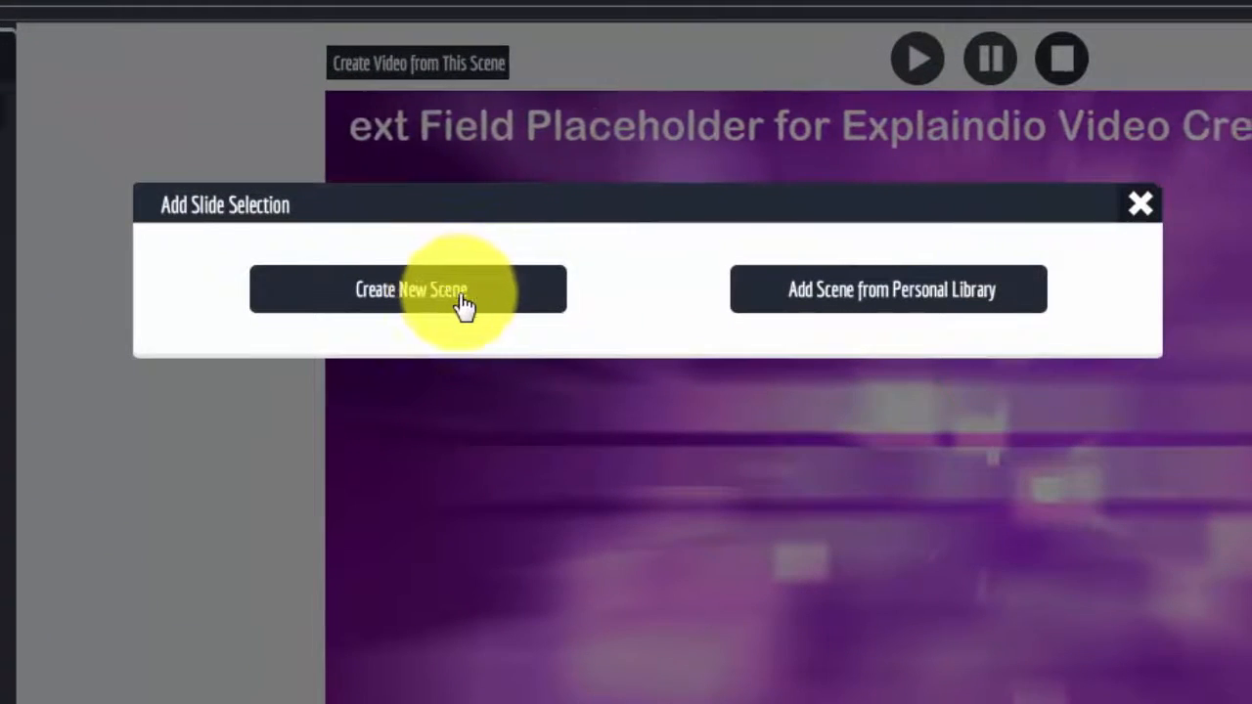
pyautogui.click(575, 352)
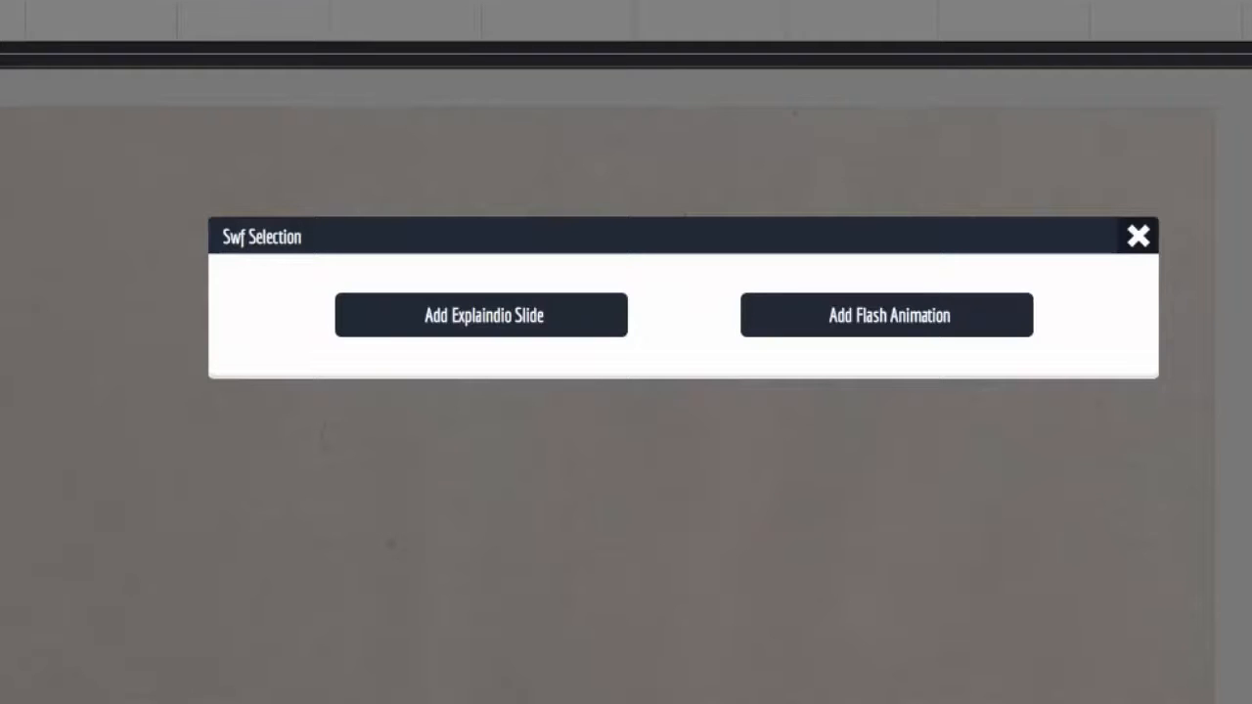
pyautogui.hotkey('alt', 'Tab')
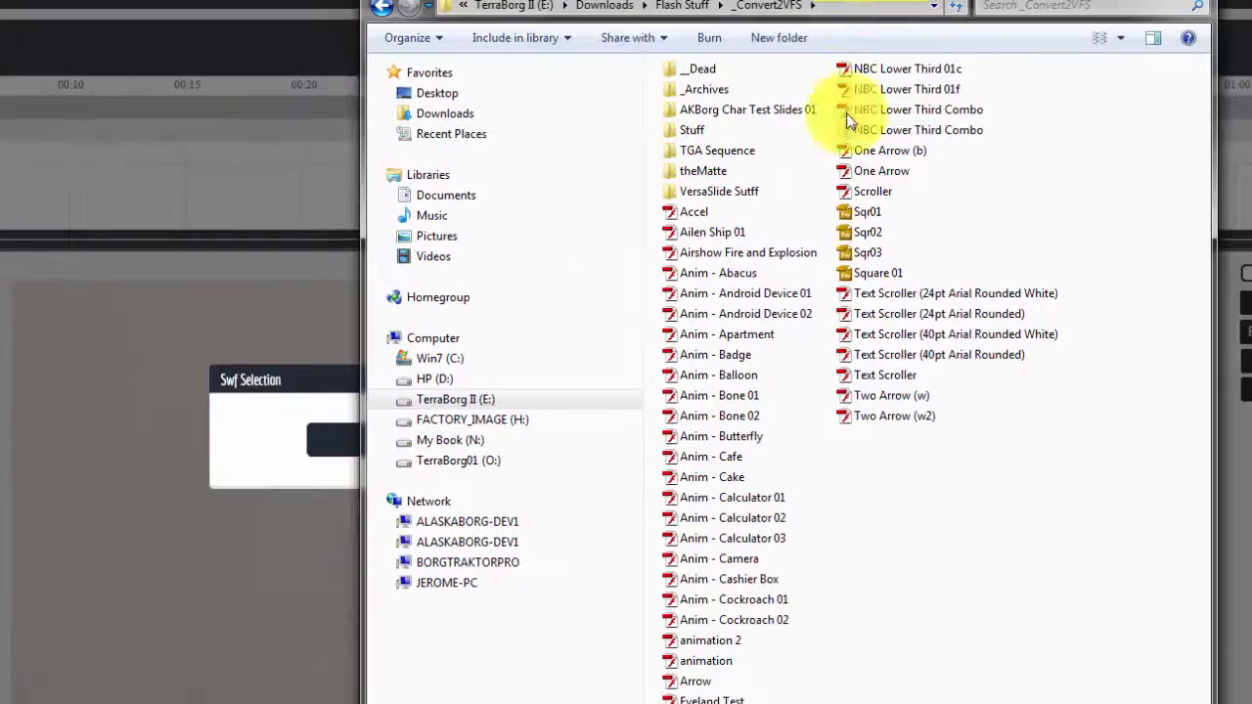
pyautogui.click(895, 354)
pyautogui.click(933, 336)
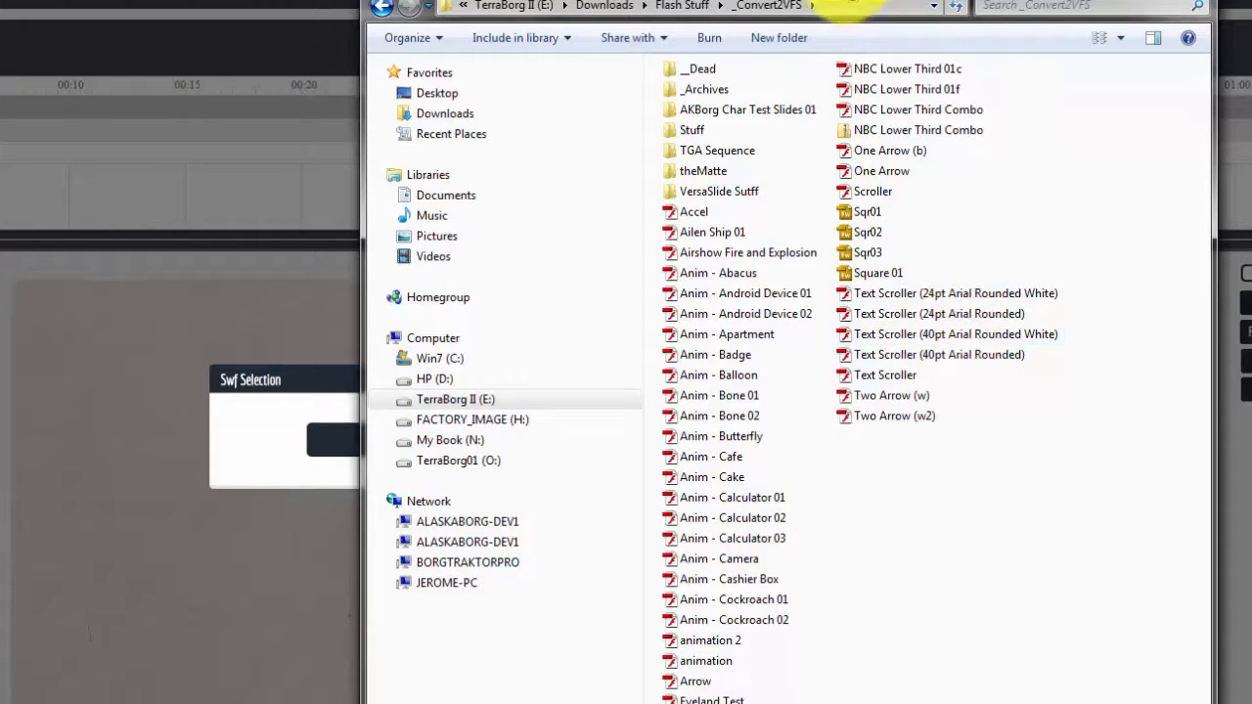
pyautogui.click(1111, 0)
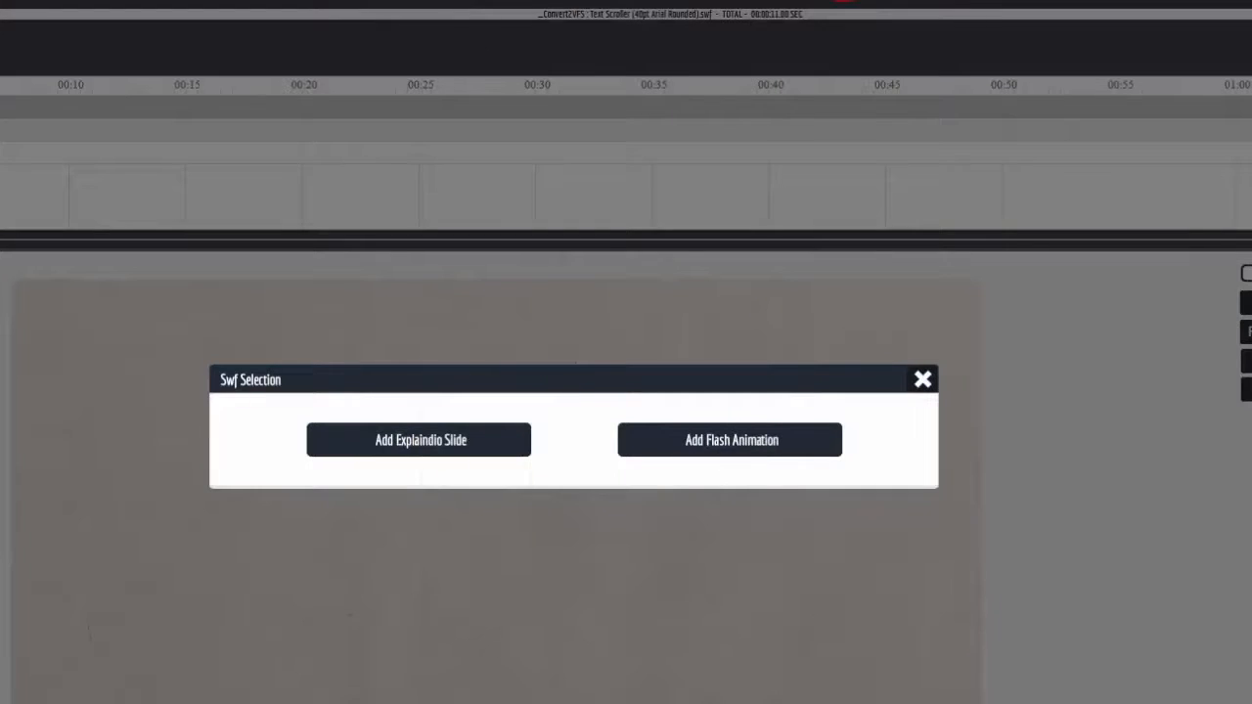
# Add the Flash animation Text Scroller (40pt Arial Rounded) to the new scene's canvas
pyautogui.click(724, 442)
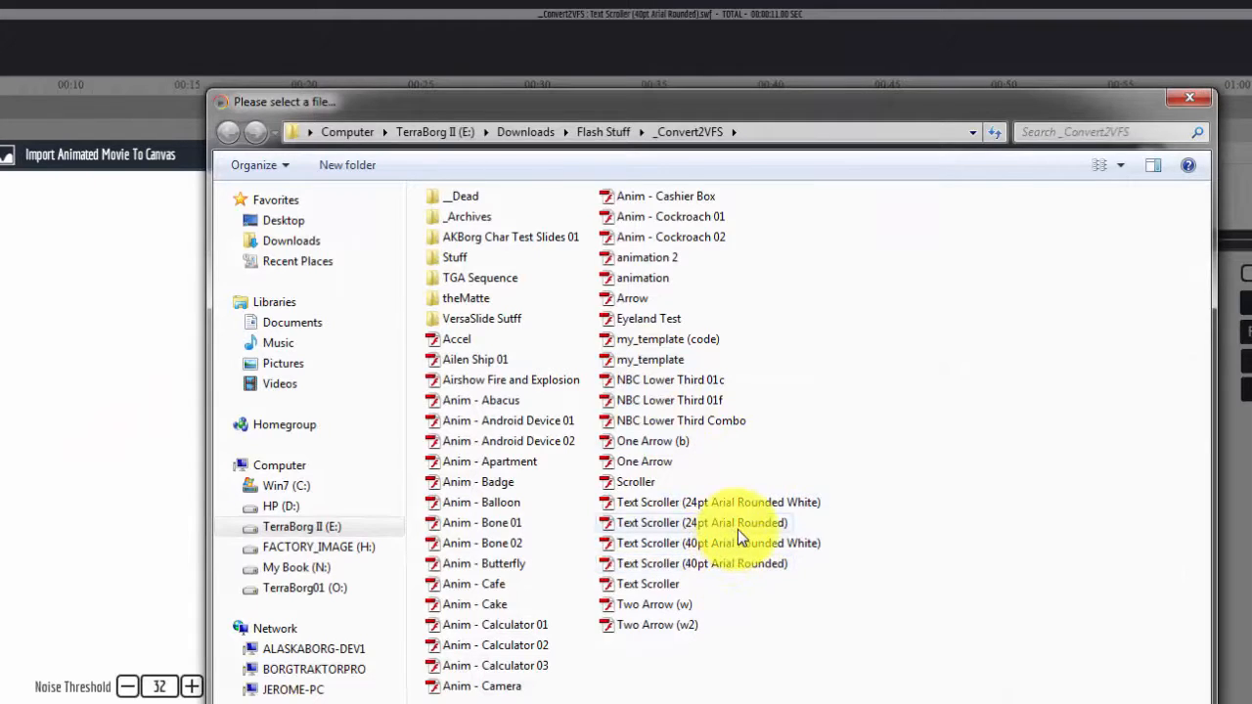
pyautogui.click(738, 530)
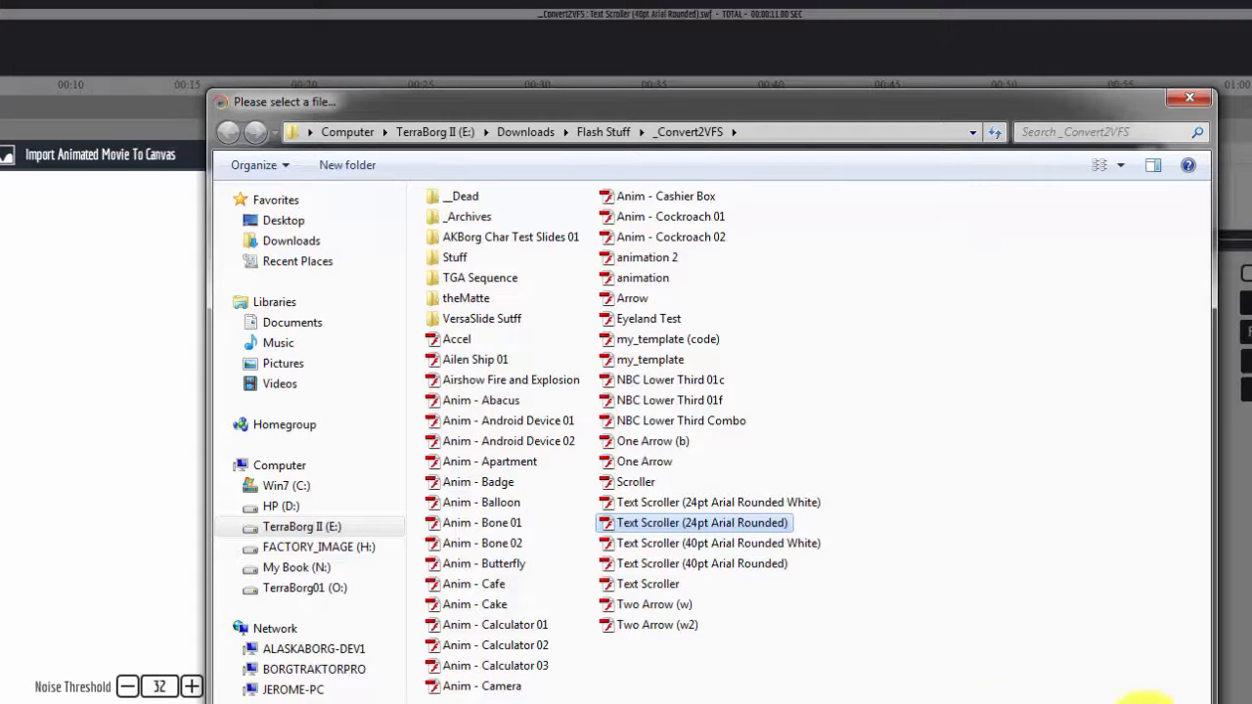
pyautogui.click(755, 565)
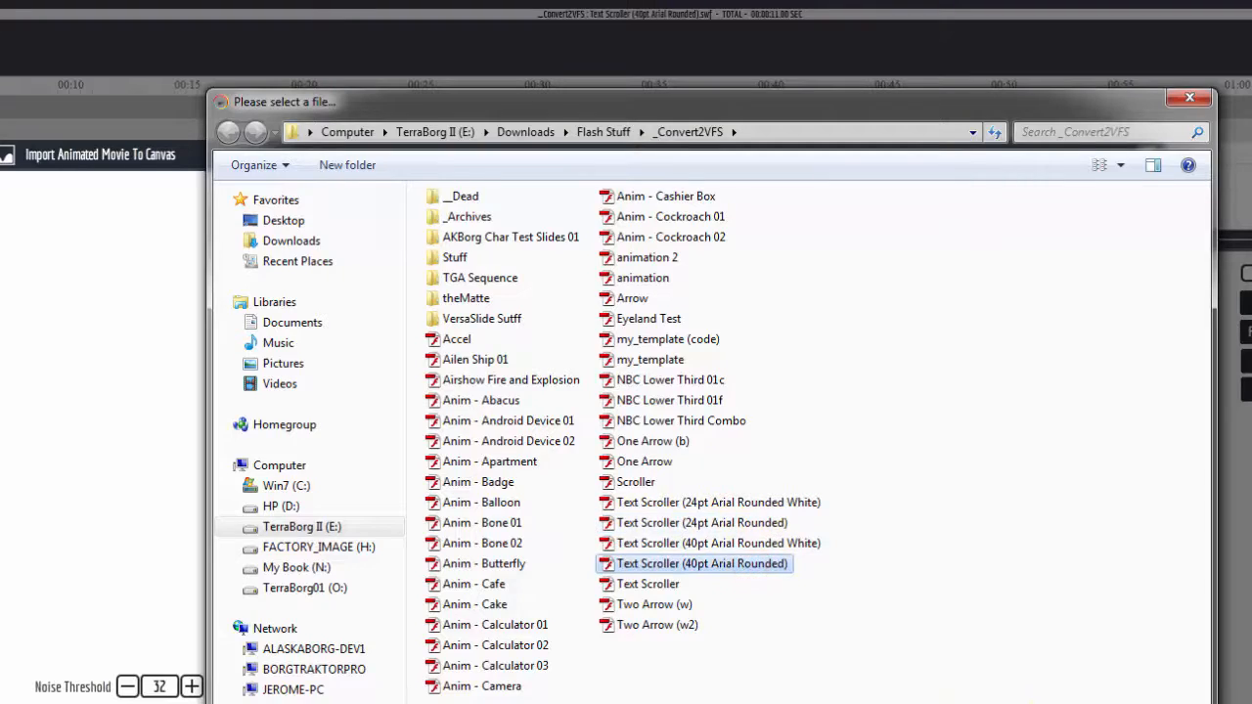
pyautogui.click(1081, 696)
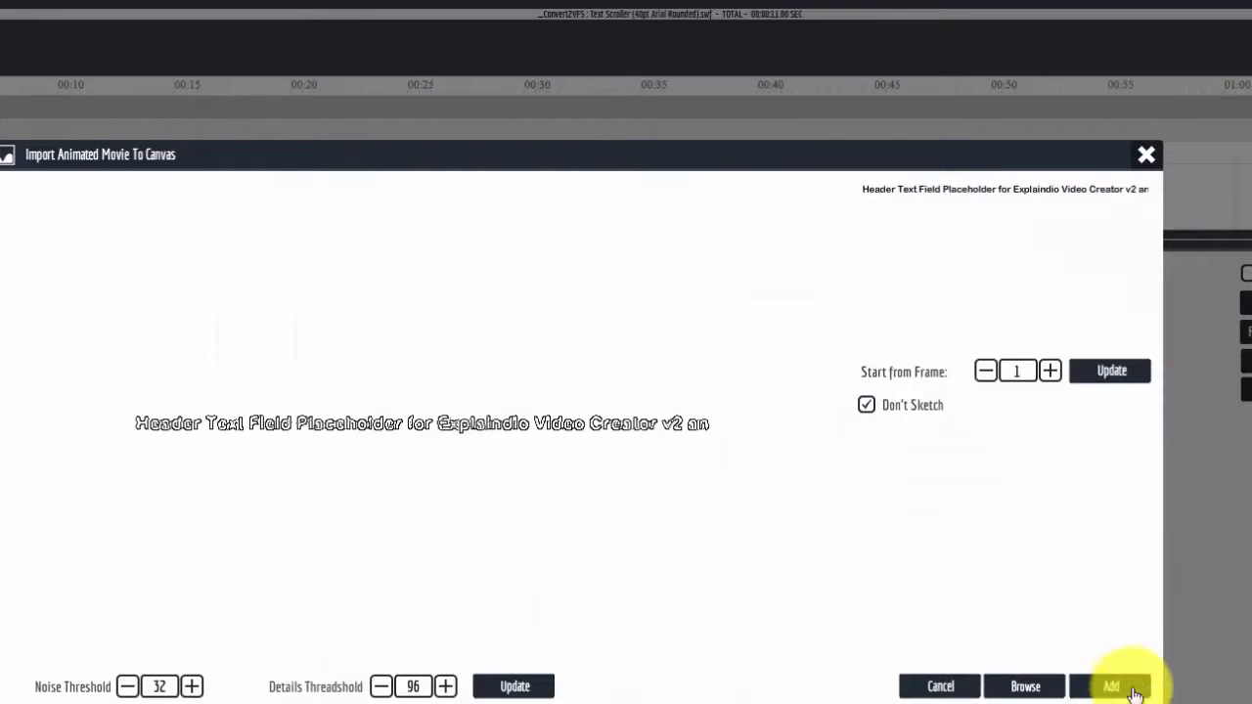
pyautogui.click(1121, 691)
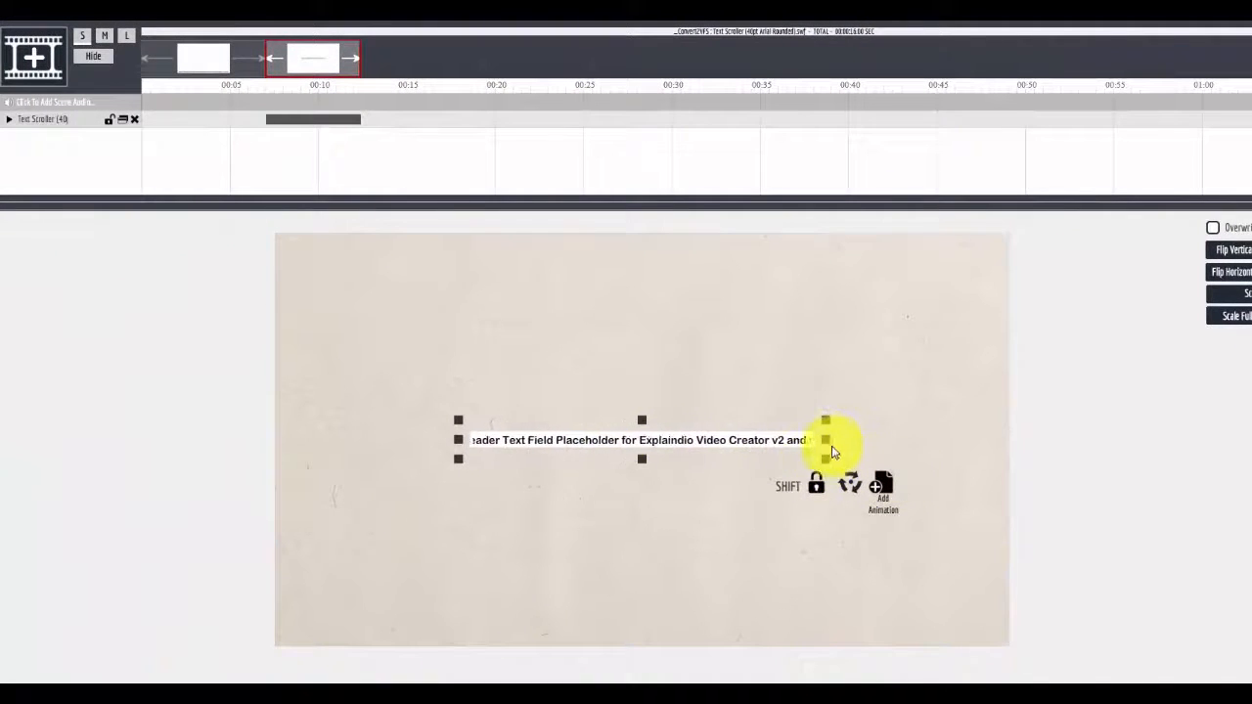
# Stretch the text scroller to the canvas width and move it to the canvas's bottom edge
pyautogui.moveTo(827, 440); pyautogui.dragTo(1019, 462)
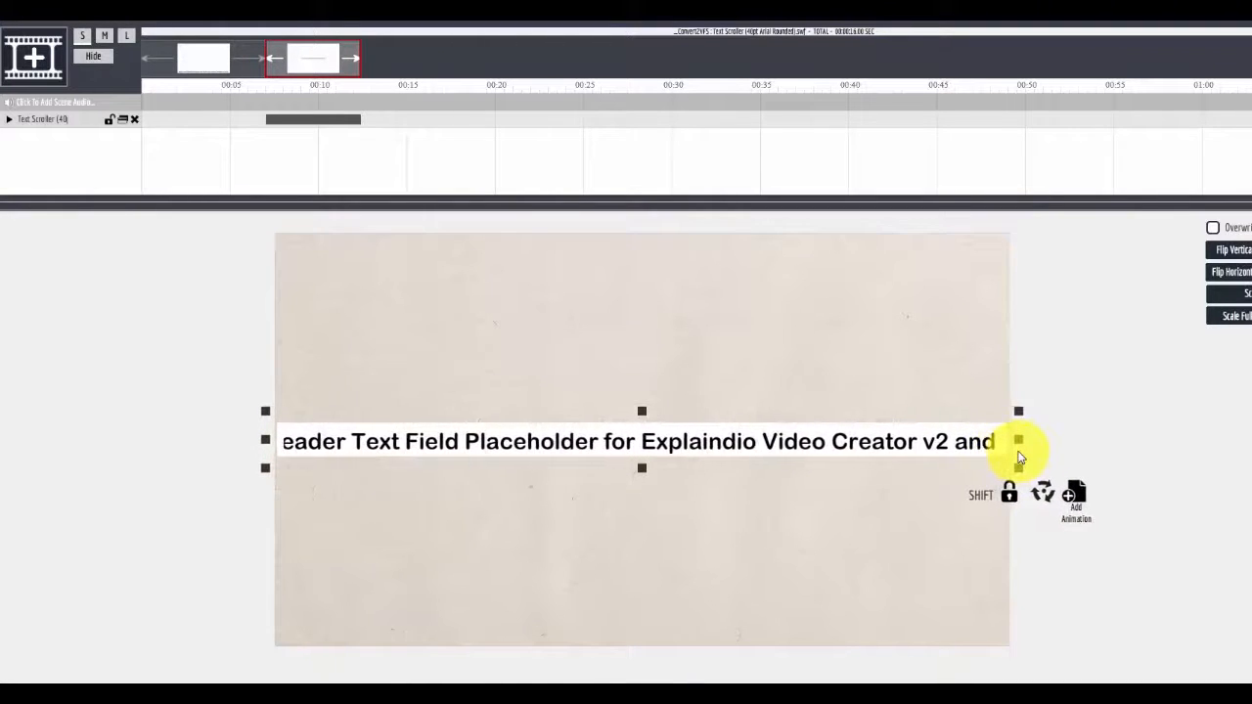
pyautogui.moveTo(804, 440); pyautogui.dragTo(804, 634)
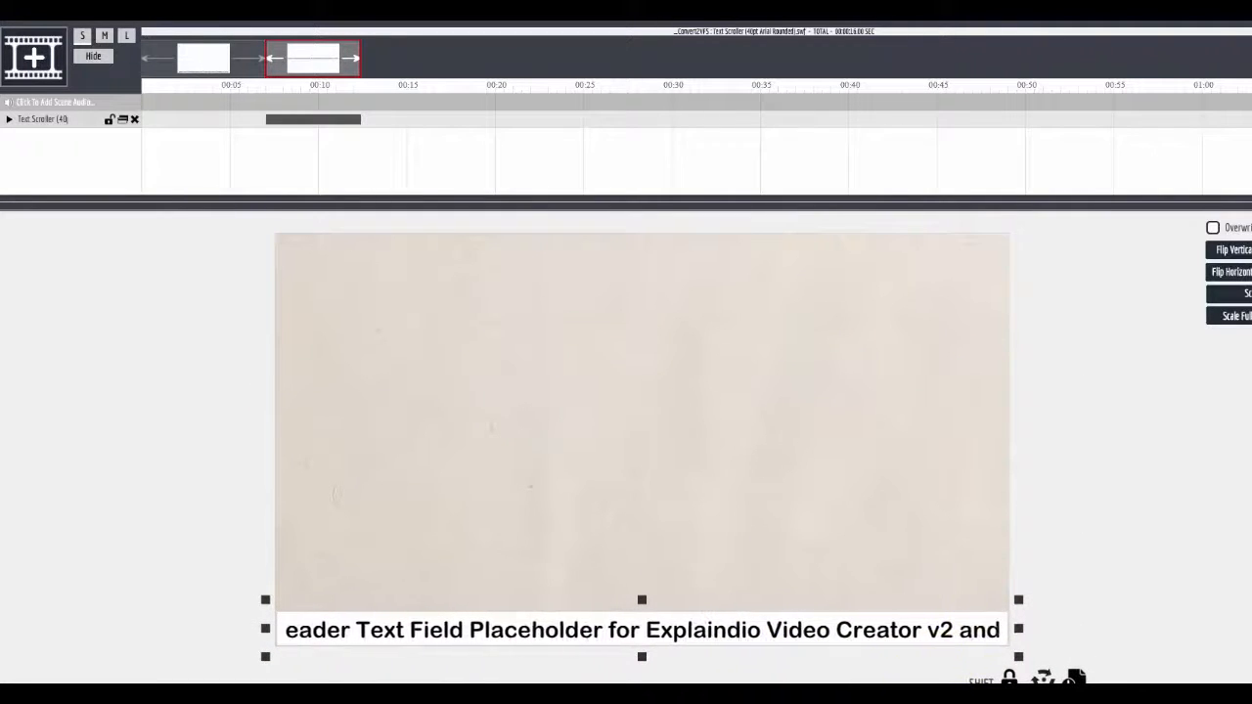
# Add a second Flash animation, Text Scroller (40pt Arial Rounded White), to the canvas
pyautogui.click(329, 697)
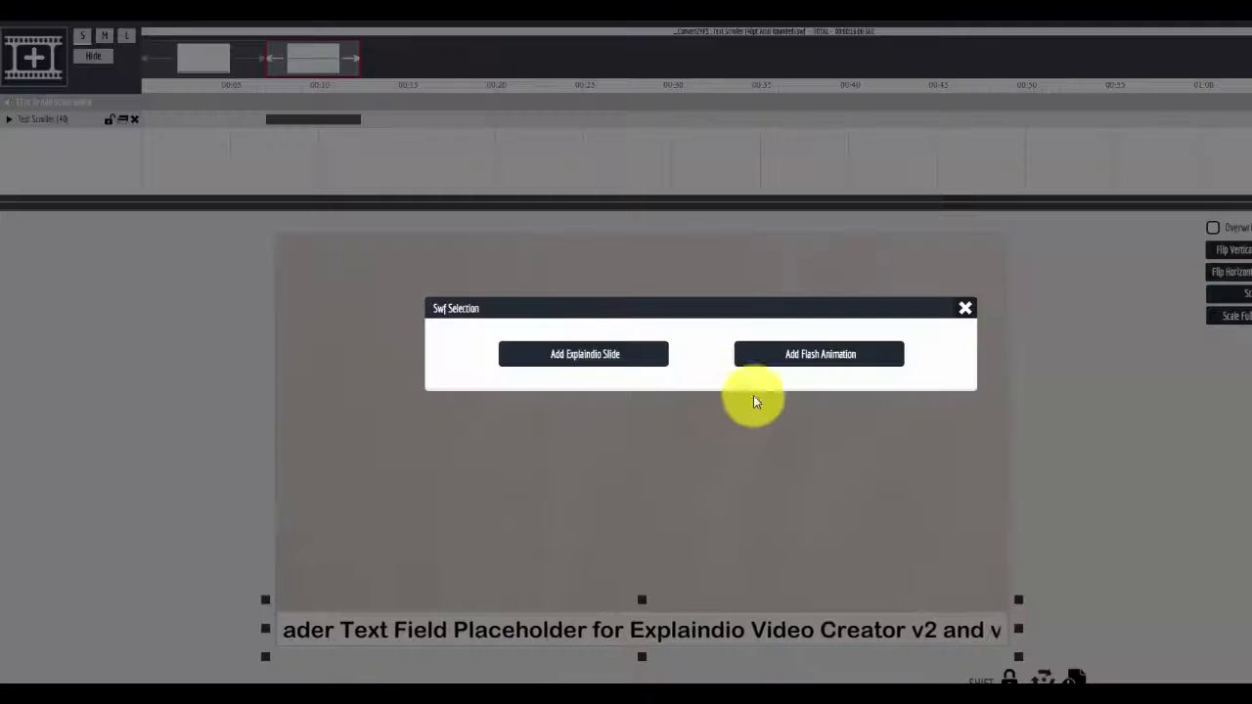
pyautogui.click(805, 360)
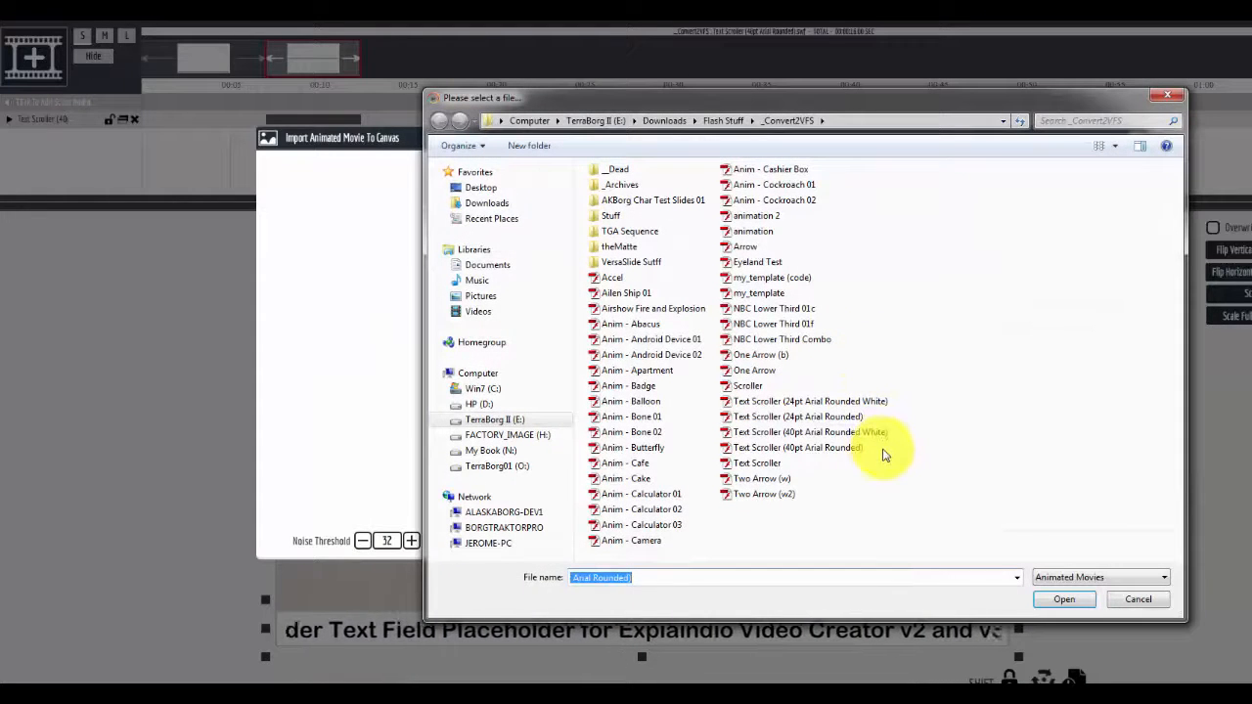
pyautogui.click(882, 438)
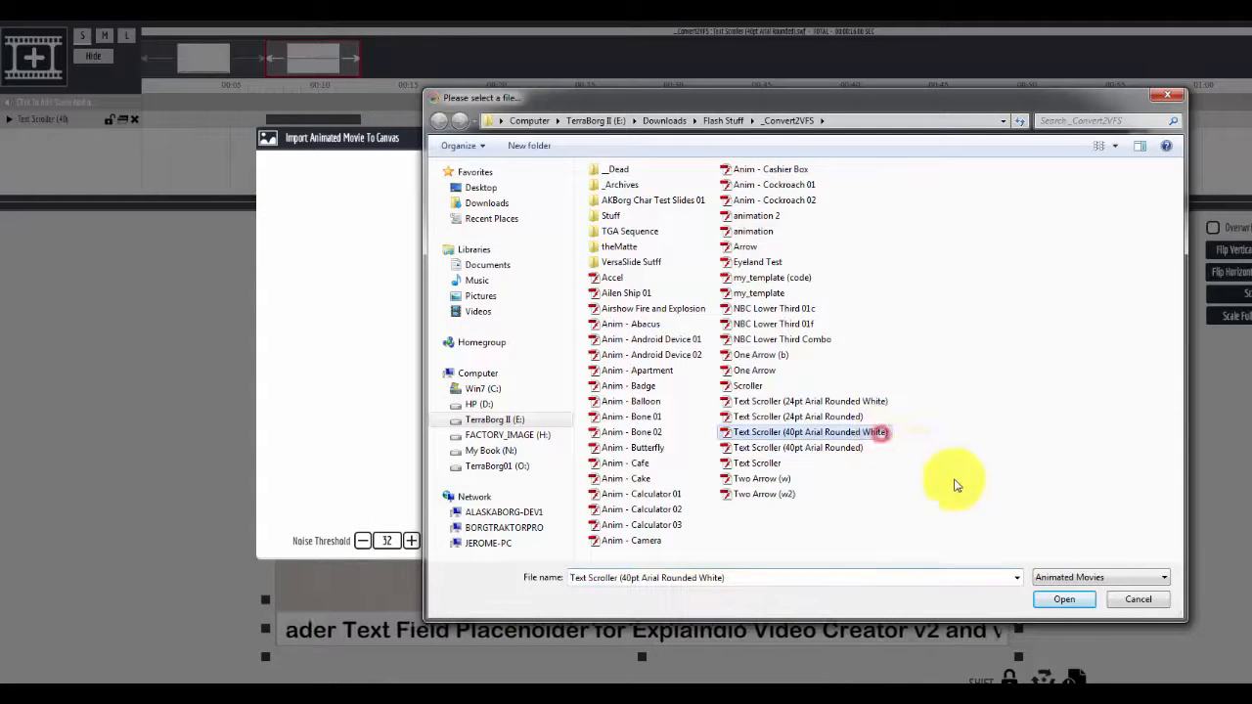
pyautogui.click(1066, 601)
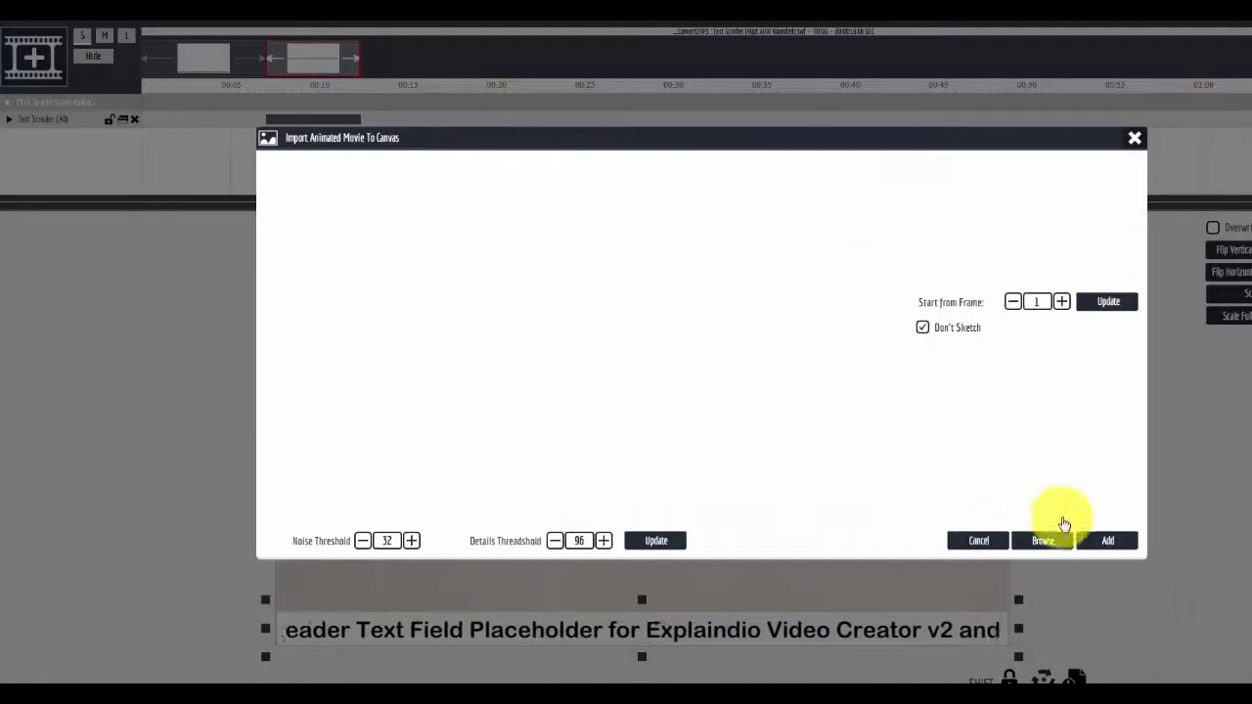
pyautogui.click(1110, 541)
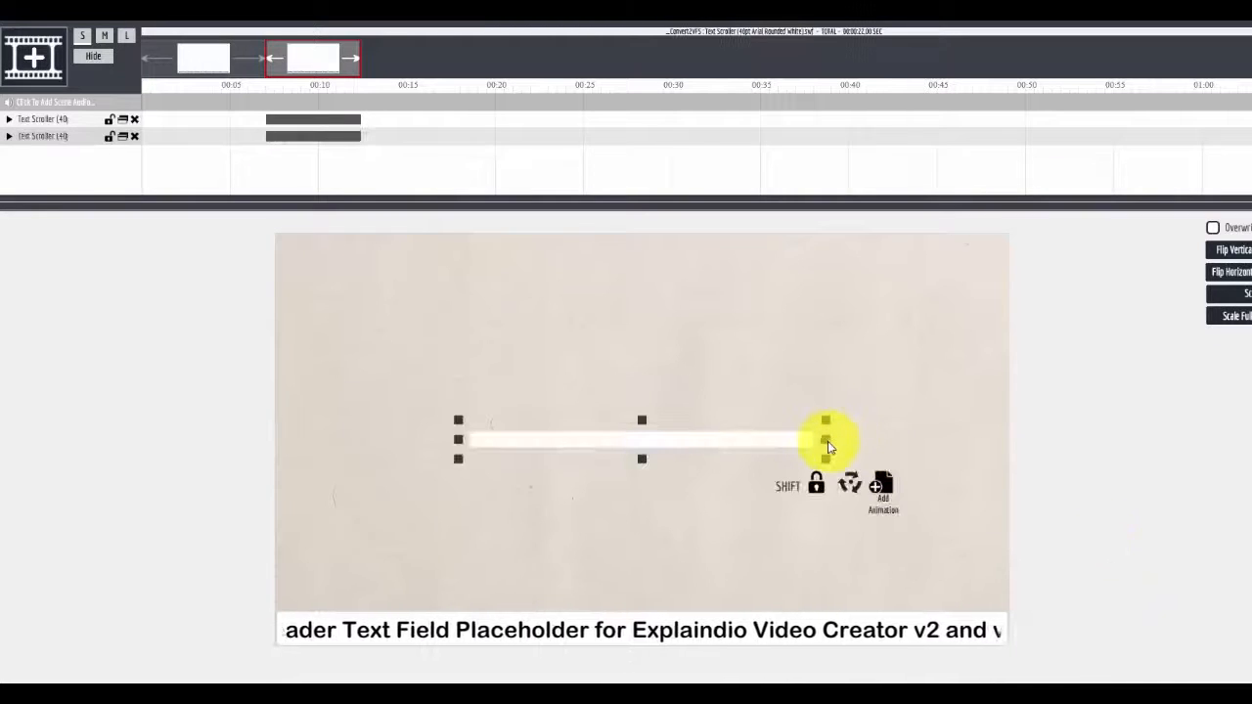
# Stretch the white text scroller to the canvas width, move it to the top edge, and close the canvas
pyautogui.moveTo(826, 446); pyautogui.dragTo(1008, 458)
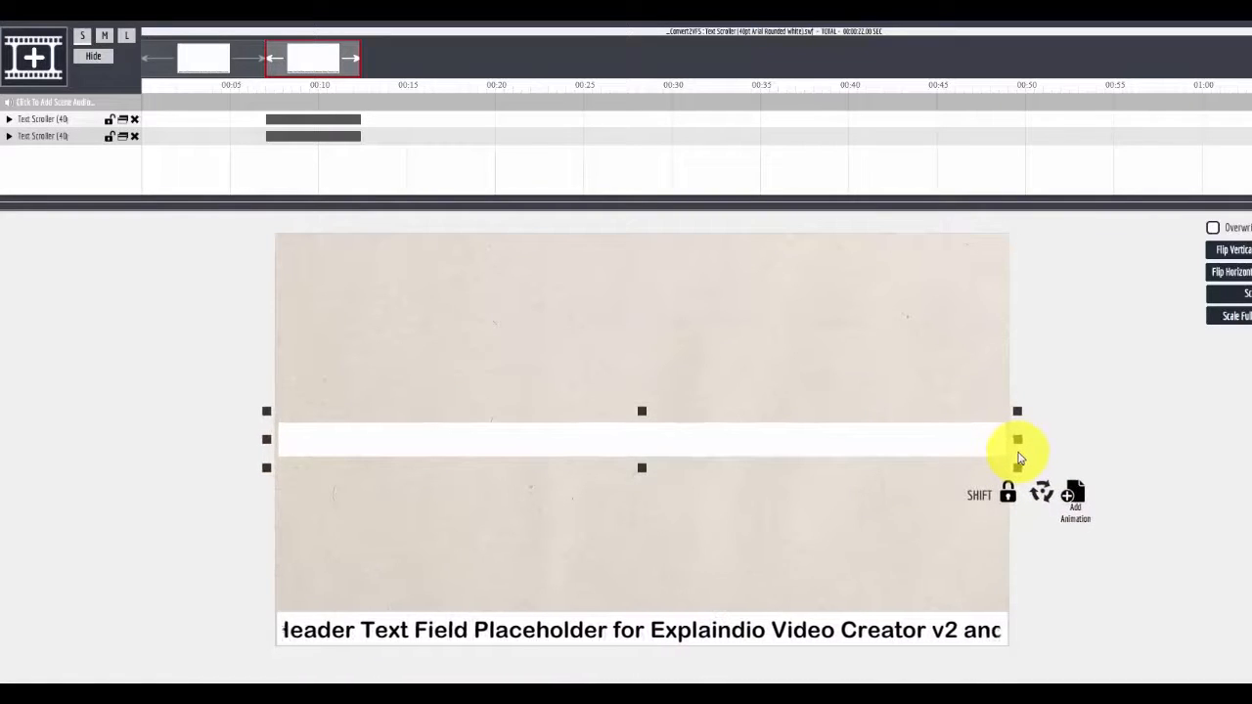
pyautogui.moveTo(878, 446); pyautogui.dragTo(878, 261)
pyautogui.click(1072, 693)
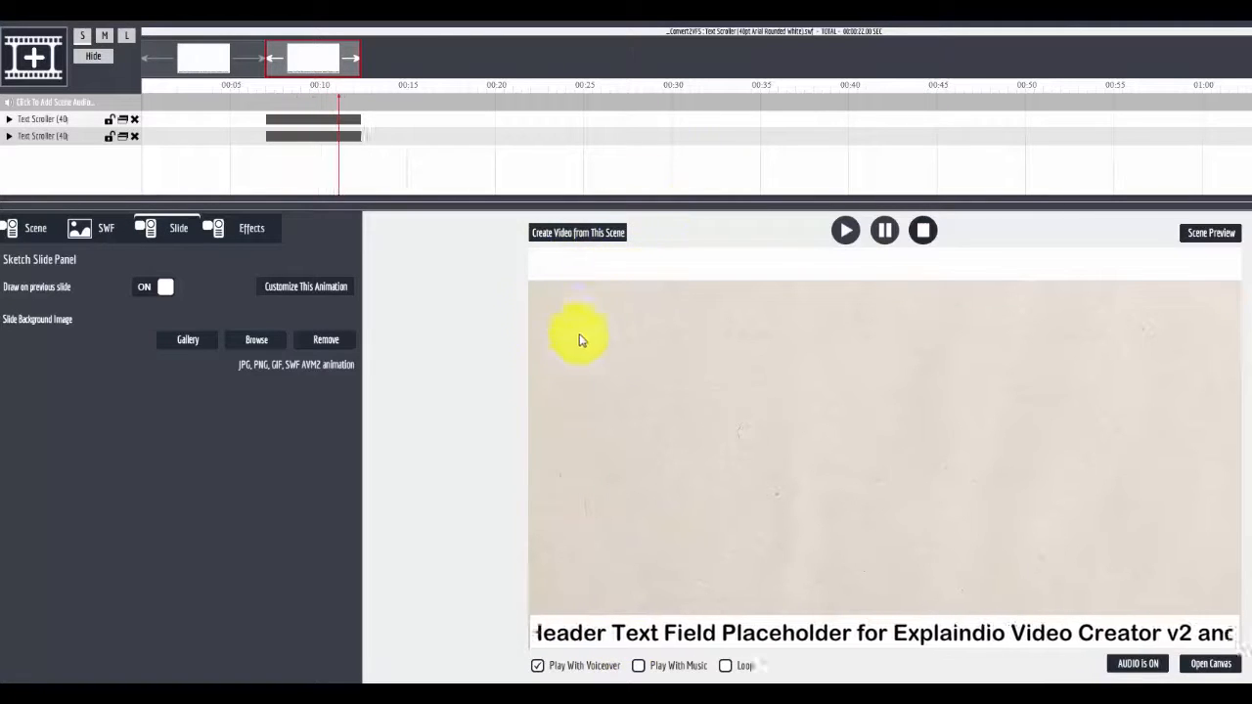
# Turn off Outline Area1 in the animation outline settings of both 40pt text scroller animations
pyautogui.click(37, 139)
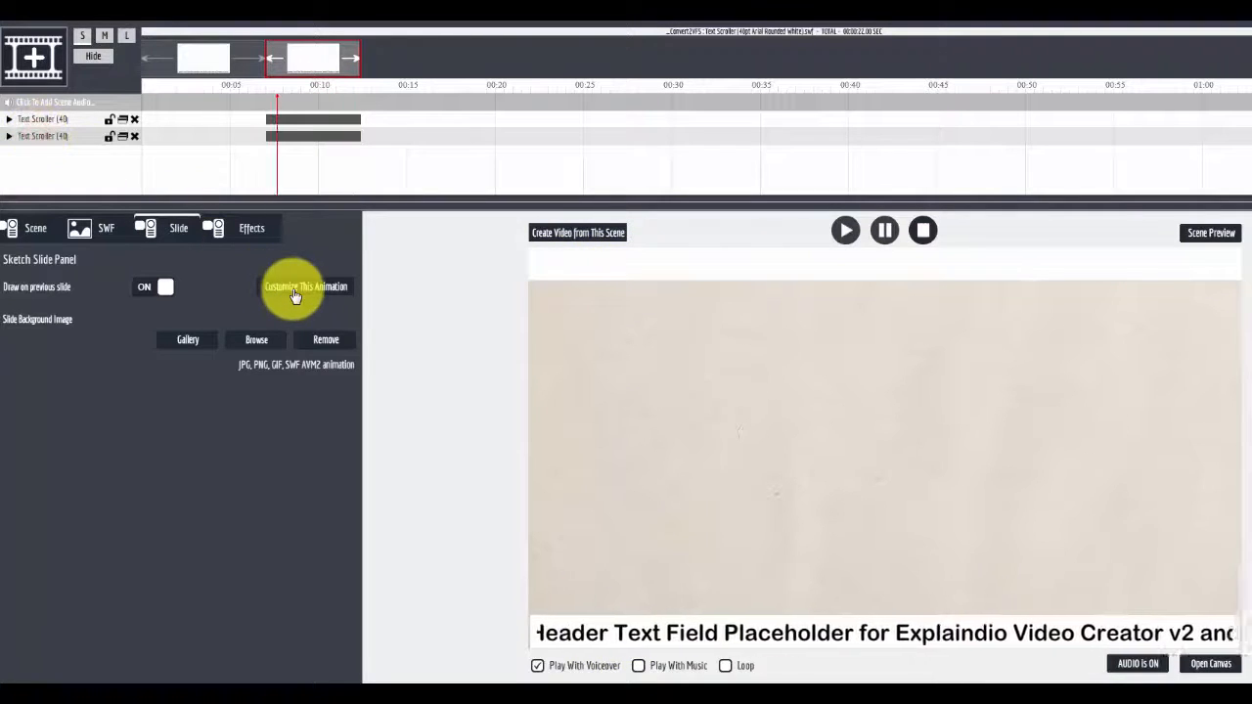
pyautogui.click(11, 283)
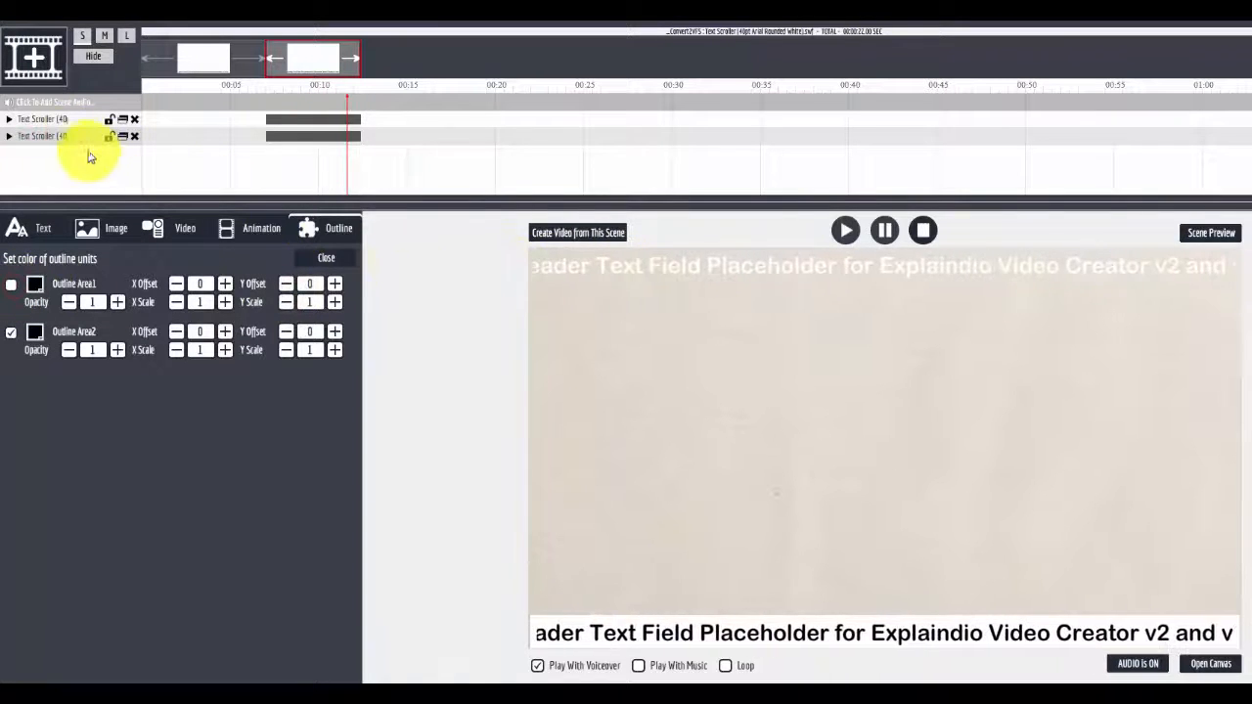
pyautogui.click(56, 126)
pyautogui.click(306, 290)
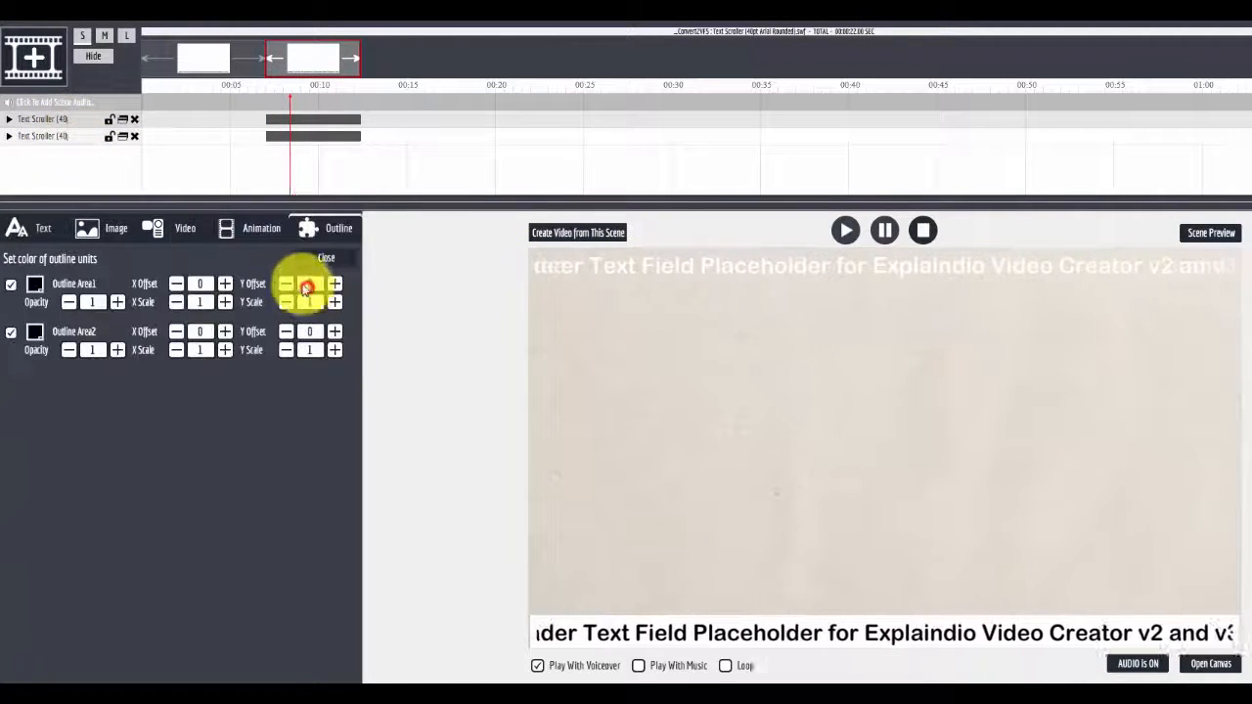
pyautogui.click(13, 285)
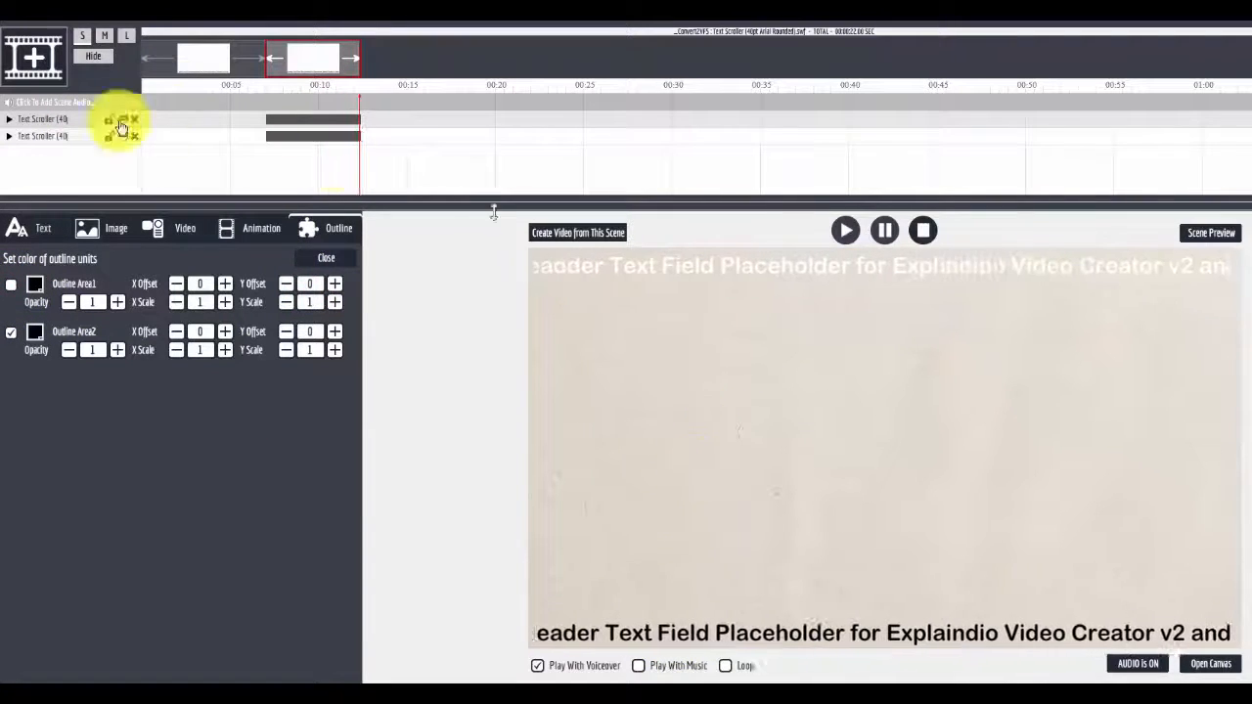
# Open the canvas and add the Flash animation Text Scroller (24pt Arial Rounded) to it
pyautogui.click(202, 65)
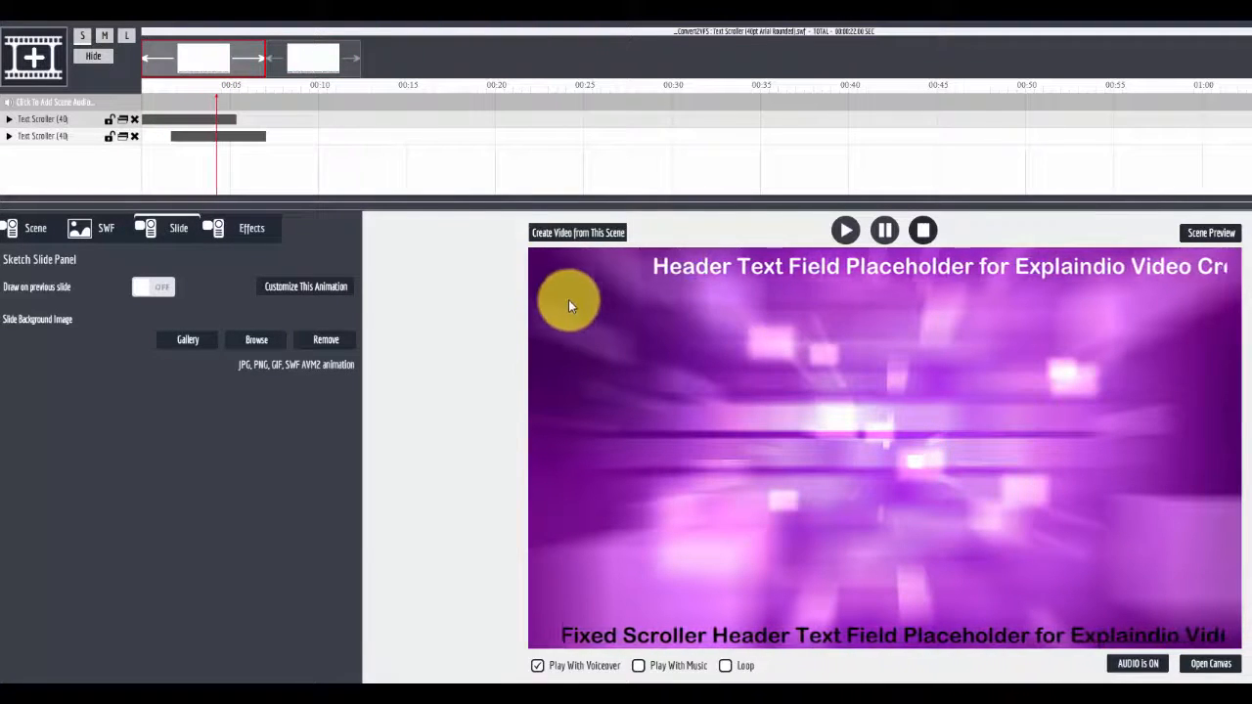
pyautogui.click(314, 65)
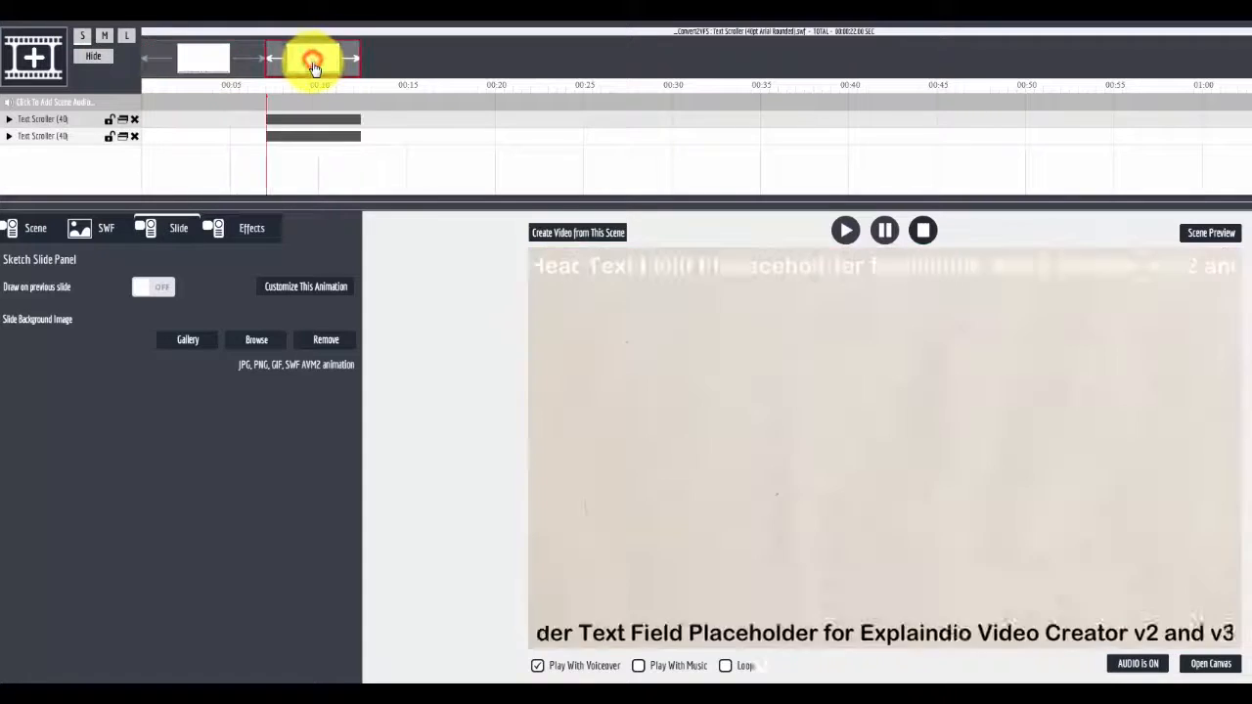
pyautogui.click(1211, 664)
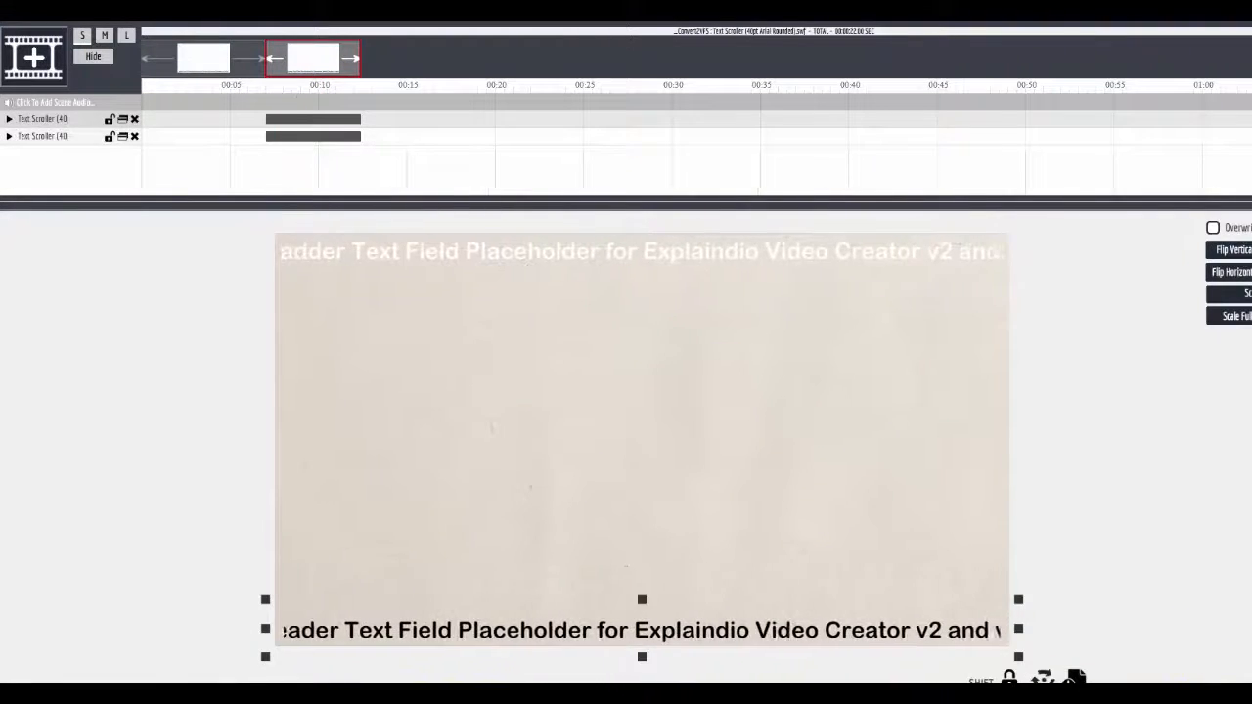
pyautogui.click(411, 685)
pyautogui.click(837, 357)
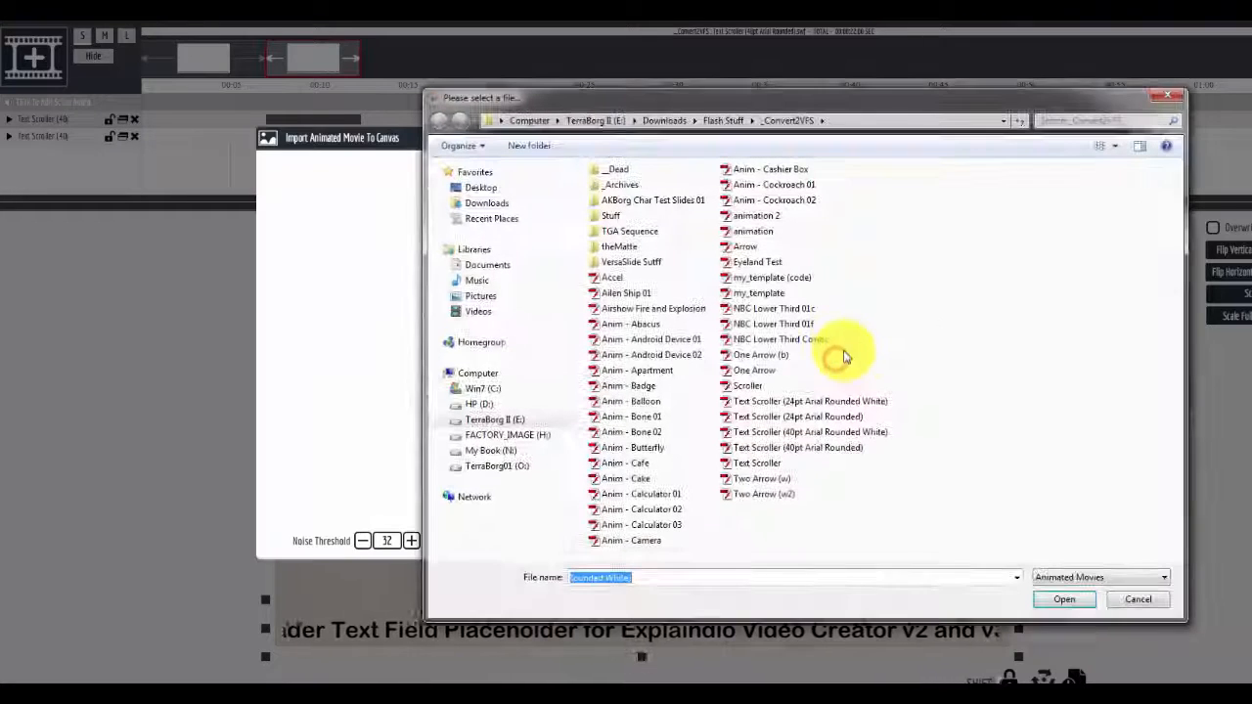
pyautogui.click(836, 418)
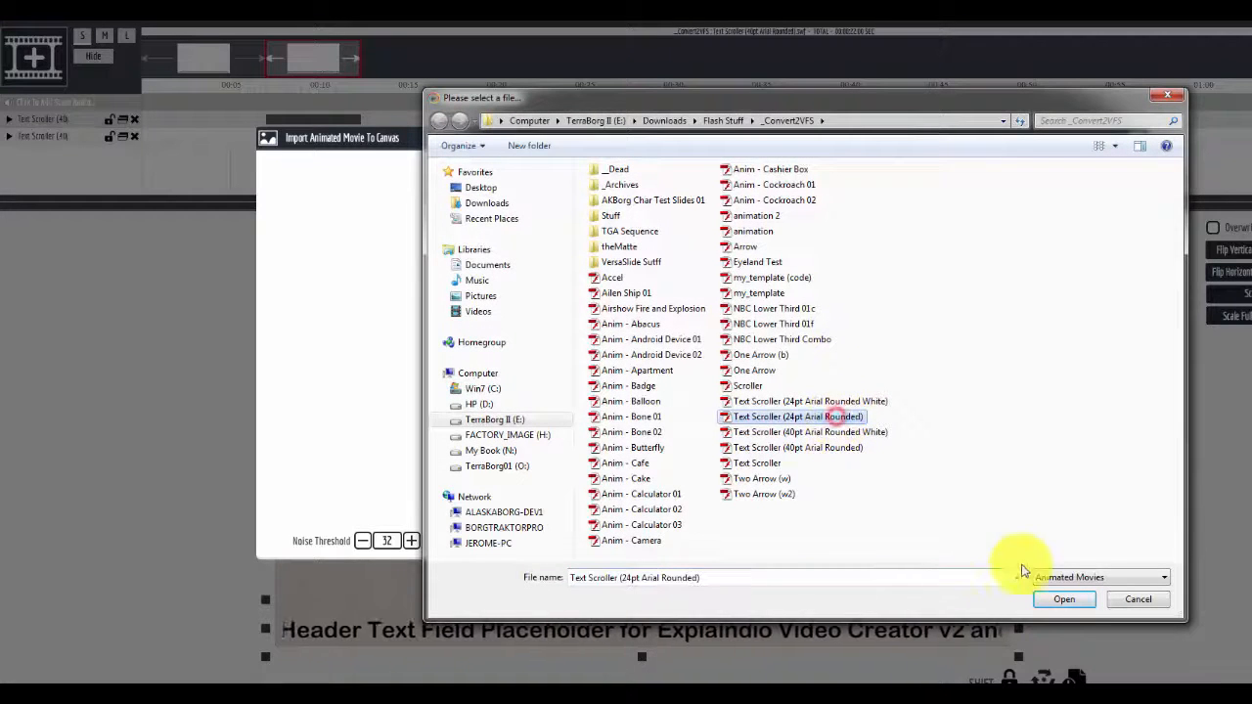
pyautogui.click(1066, 600)
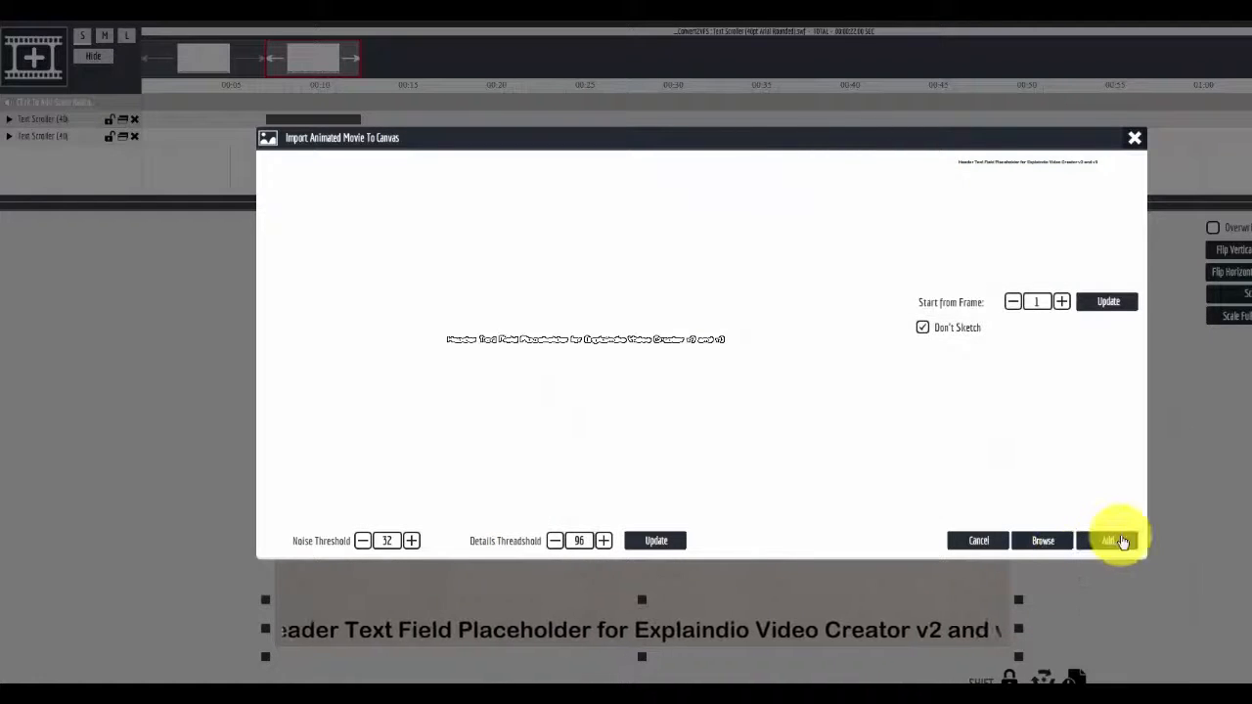
pyautogui.click(1113, 538)
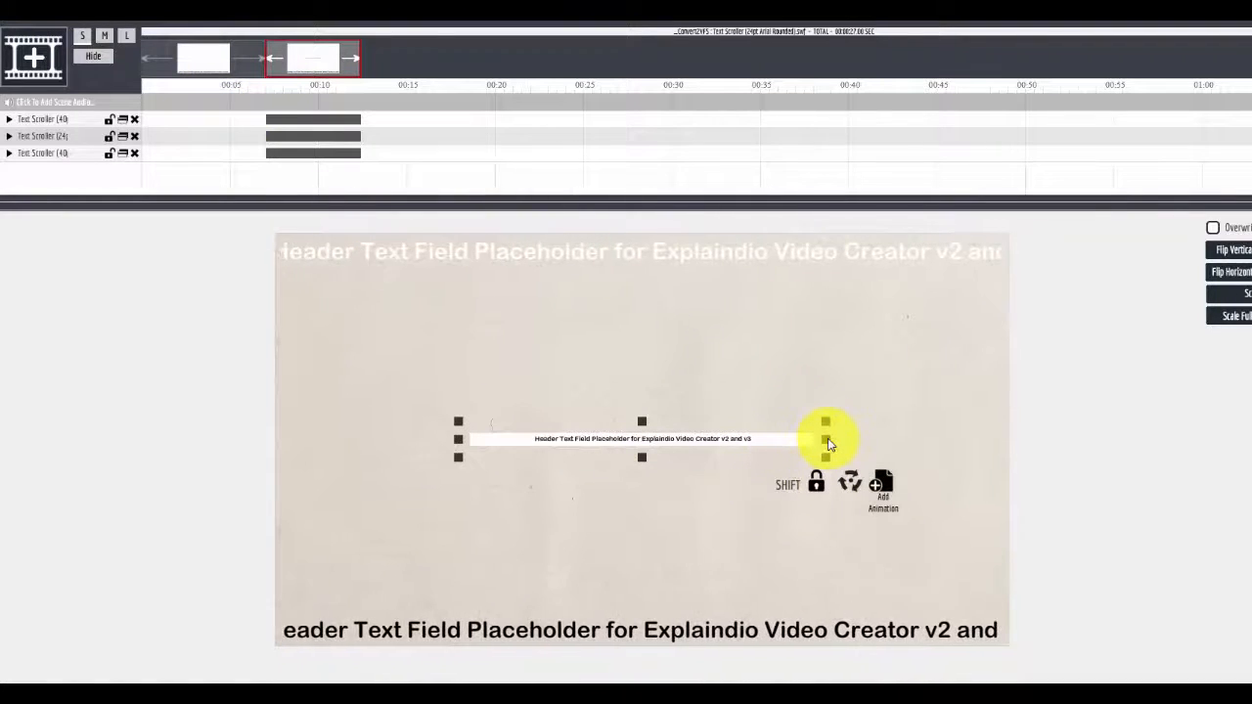
# Stretch the 24pt text scroller across the canvas width at mid-height and close the canvas
pyautogui.moveTo(826, 442); pyautogui.dragTo(1022, 456)
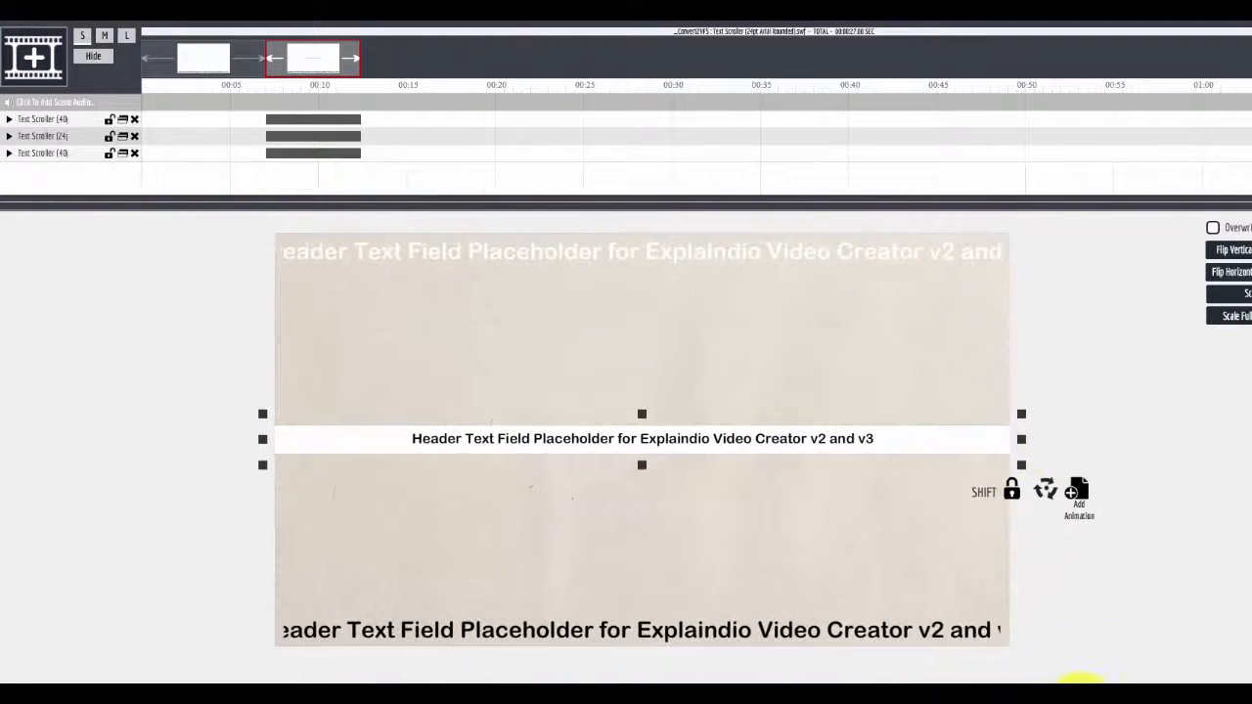
pyautogui.click(1081, 687)
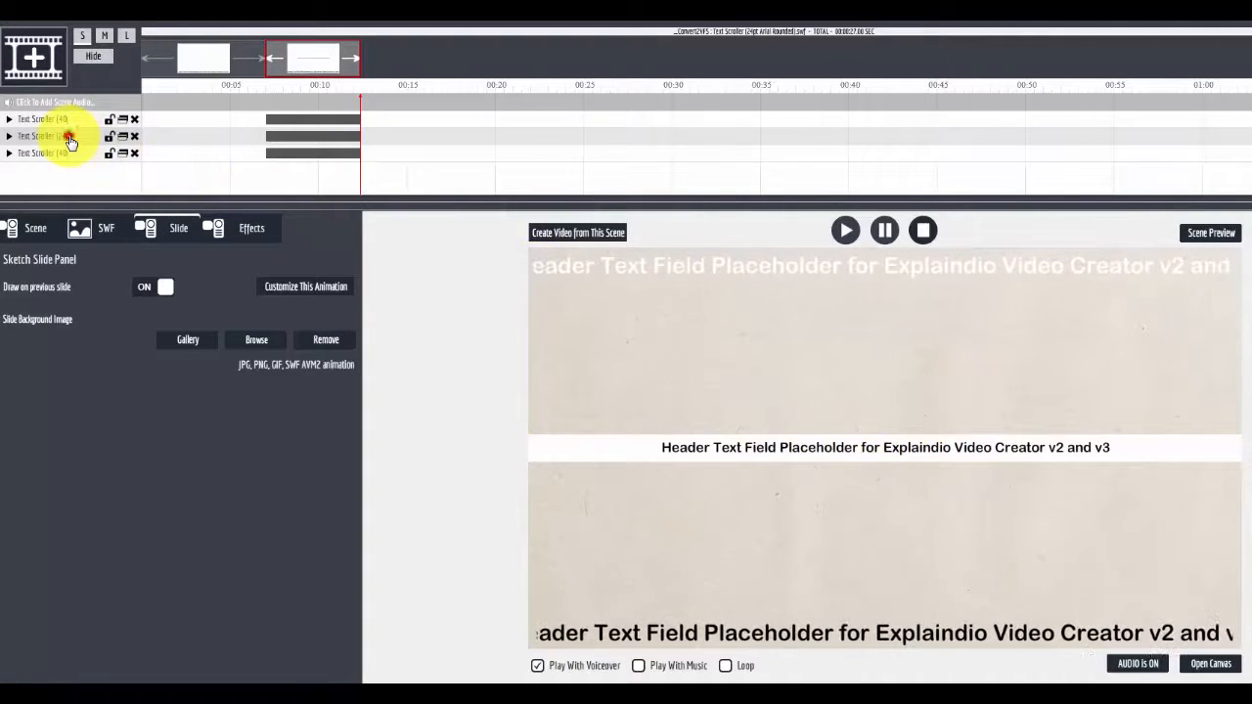
# Customize the 24pt scroller's text by appending a string of random placeholder characters to its existing text
pyautogui.click(326, 292)
pyautogui.click(36, 231)
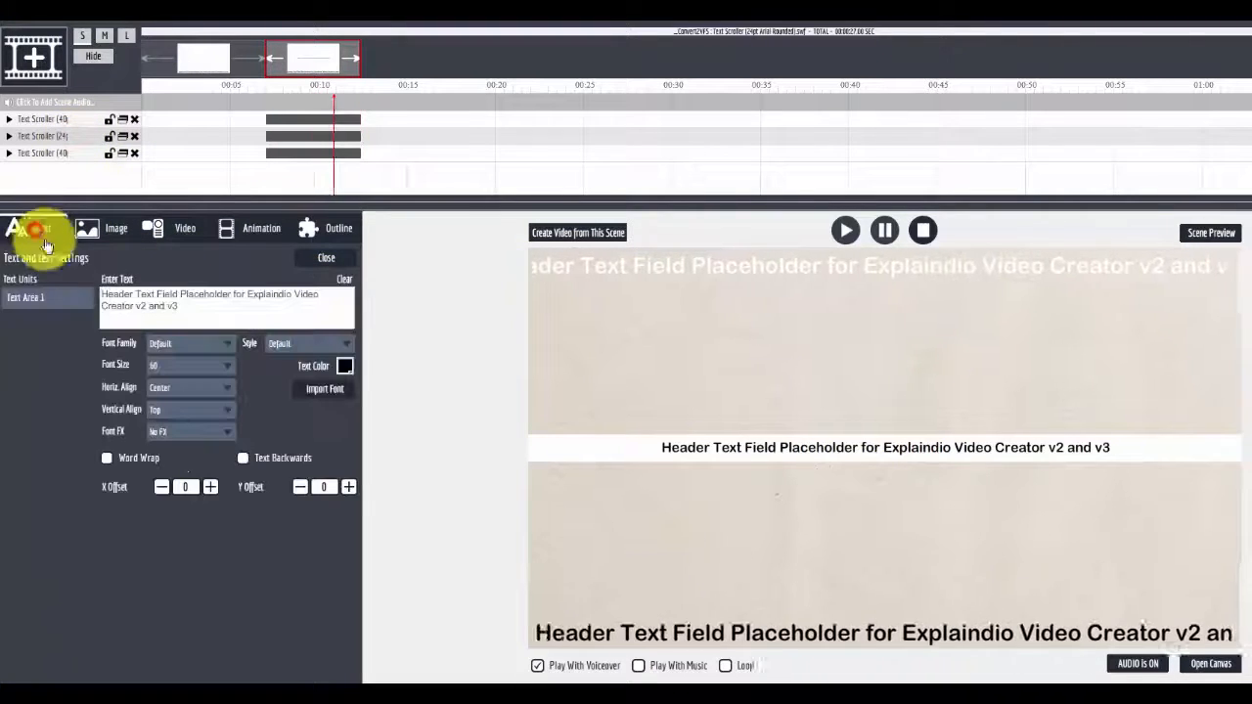
pyautogui.click(191, 304)
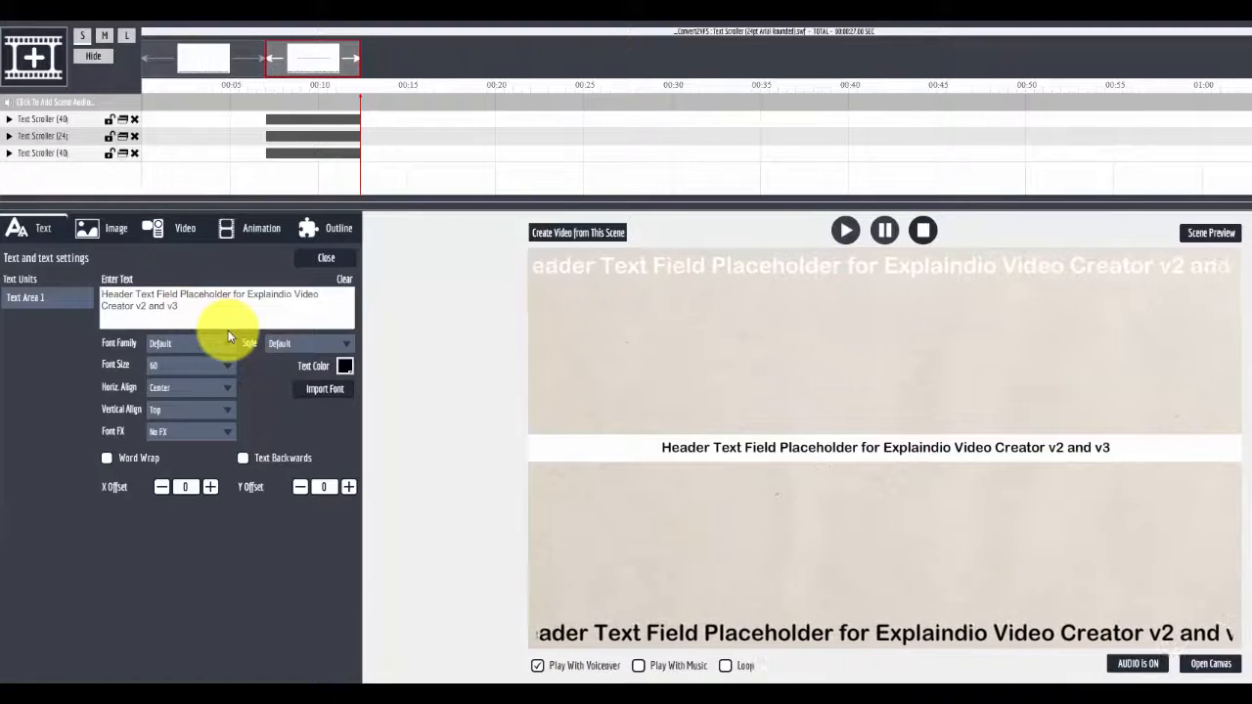
pyautogui.write('igfidogfhofi k')
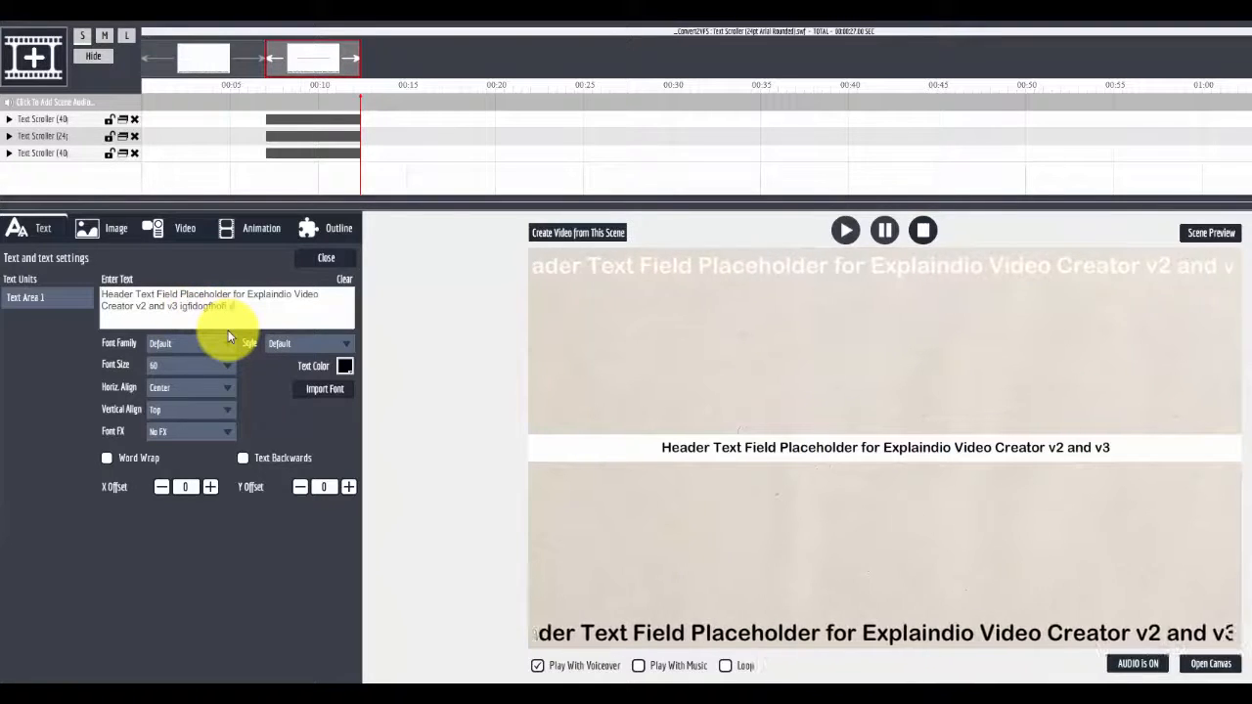
pyautogui.write('jjahsohaoS ASJOAJSHD')
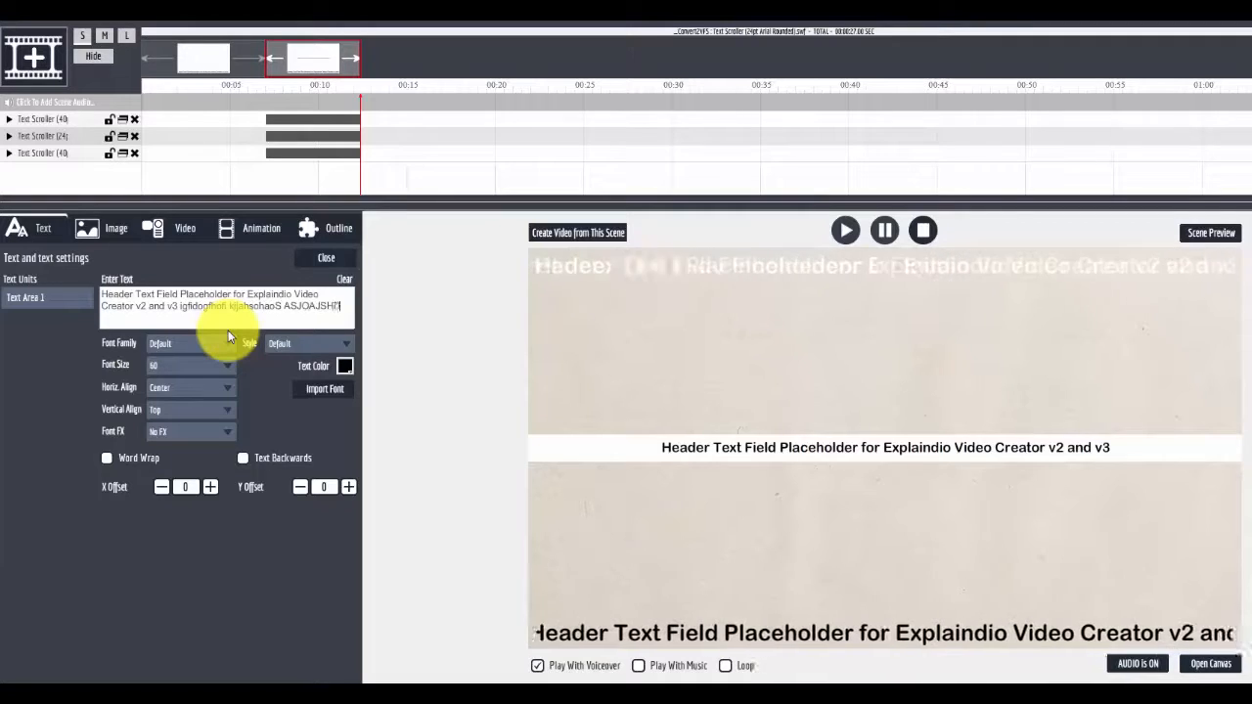
pyautogui.write('JOBH AKJHJA KJ')
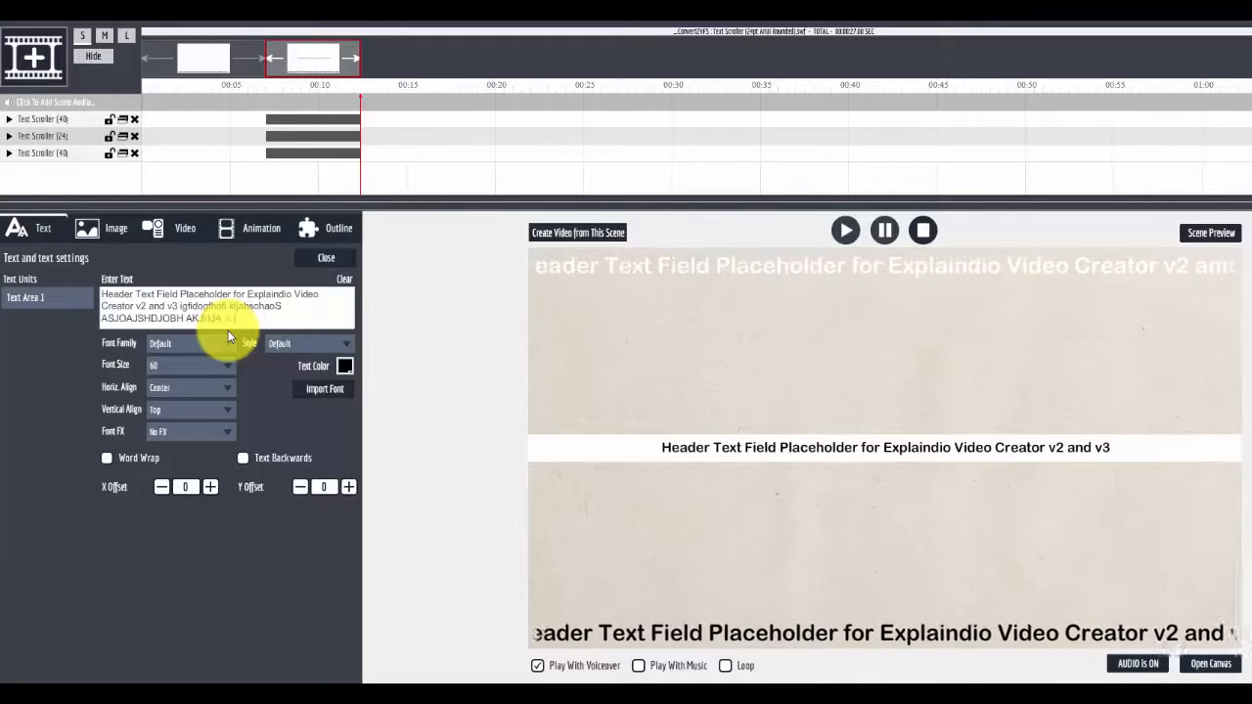
pyautogui.write('HKAJSHM')
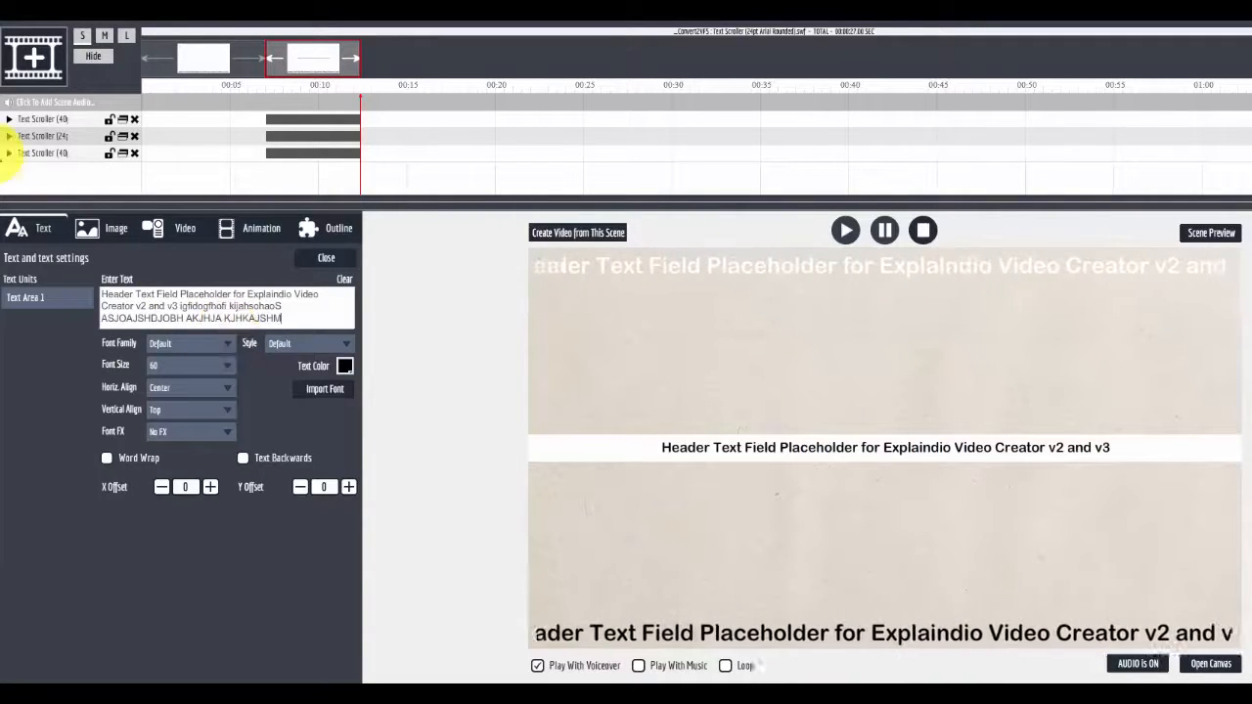
# Turn off Outline Area1 for the 24pt text scroller animation and return to its text settings
pyautogui.click(54, 140)
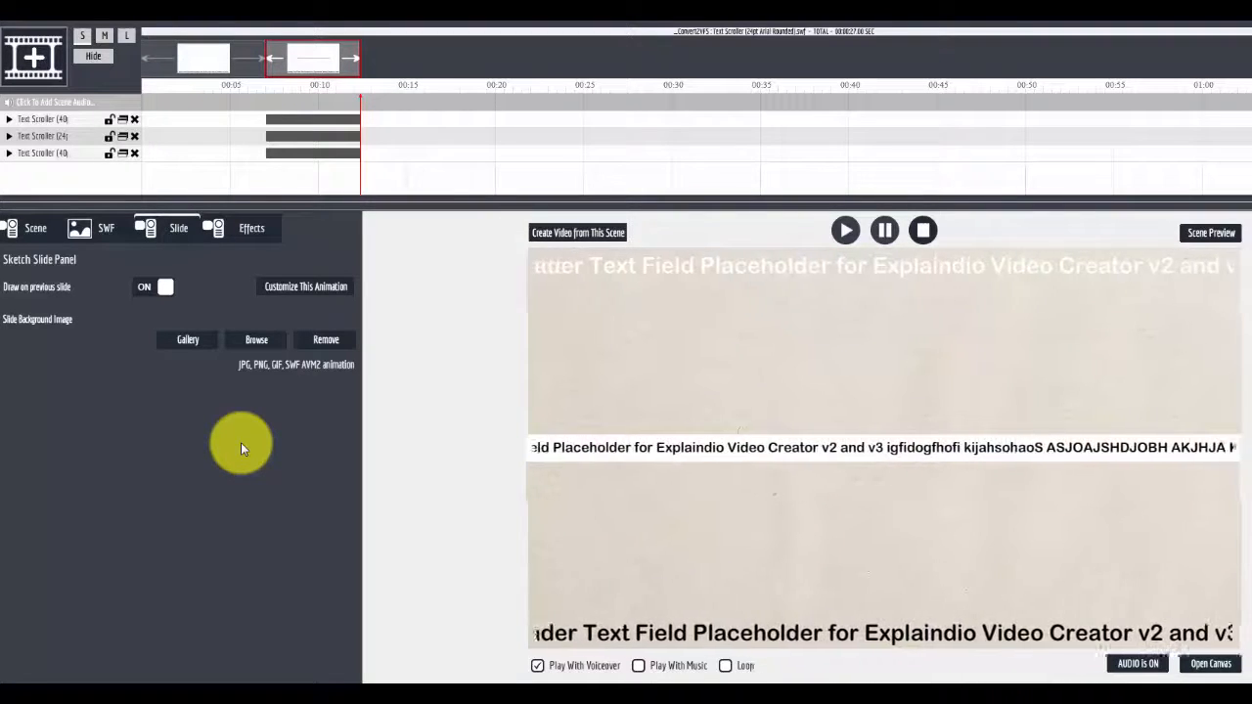
pyautogui.click(296, 288)
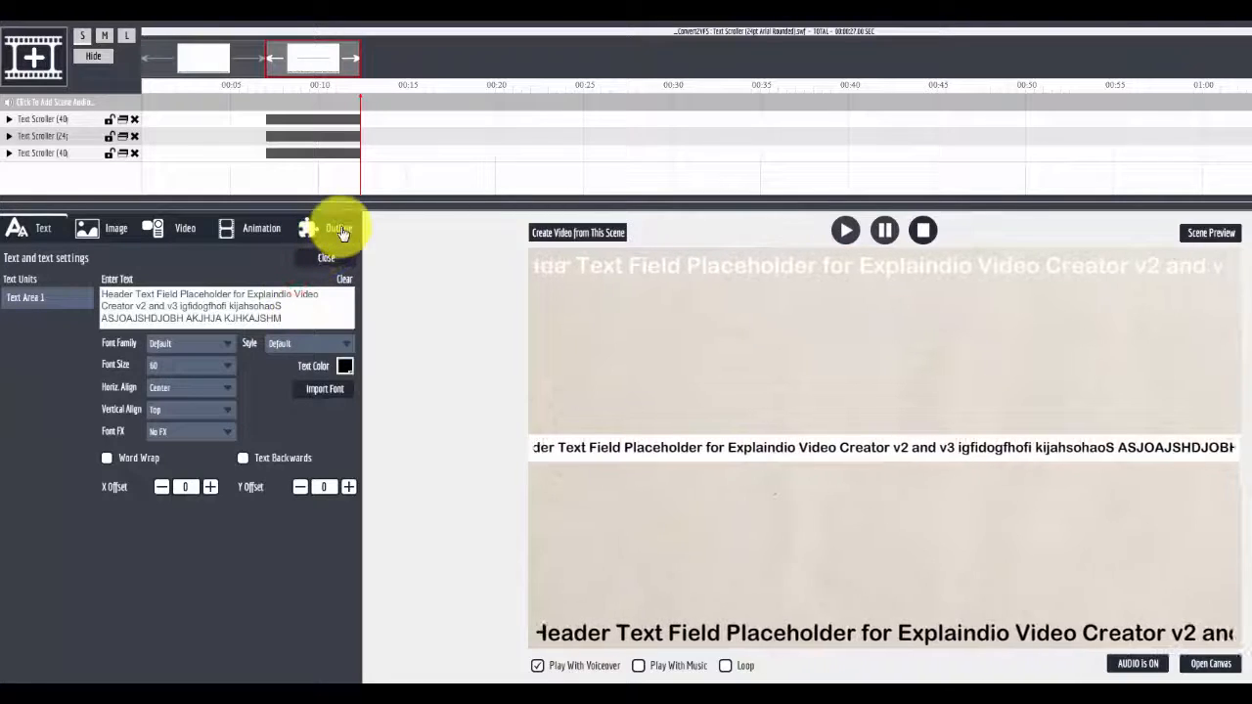
pyautogui.click(333, 229)
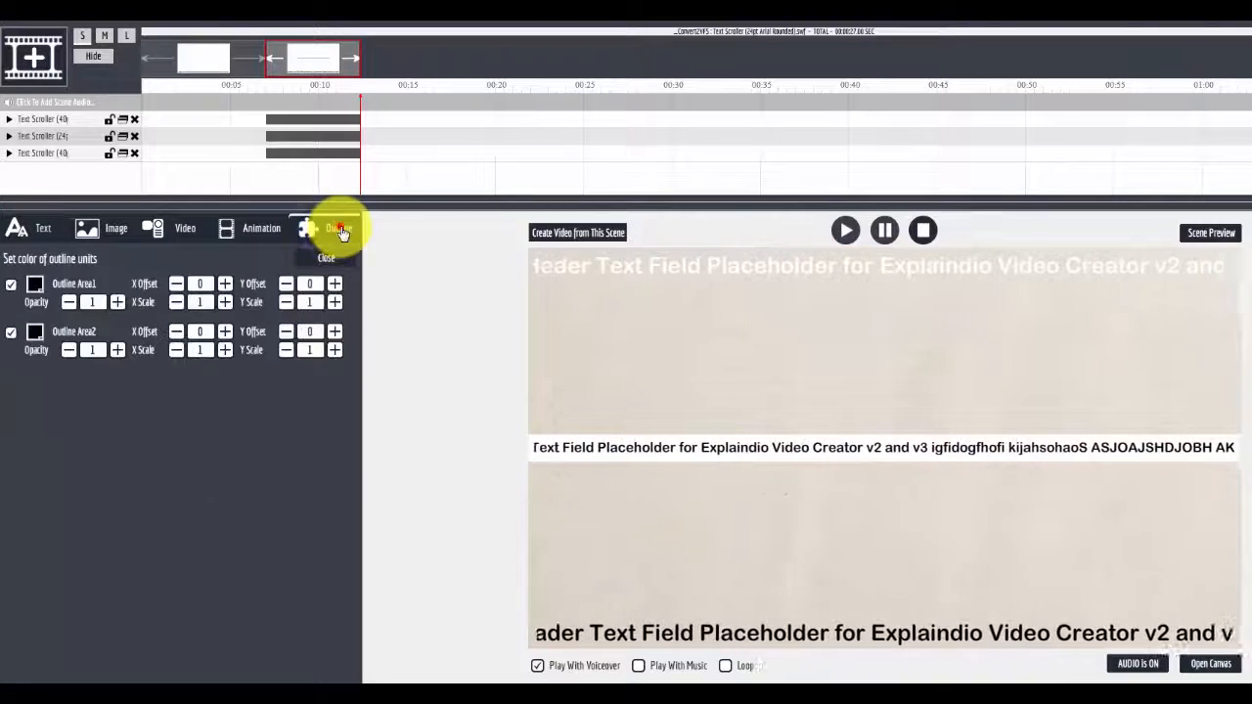
pyautogui.click(10, 285)
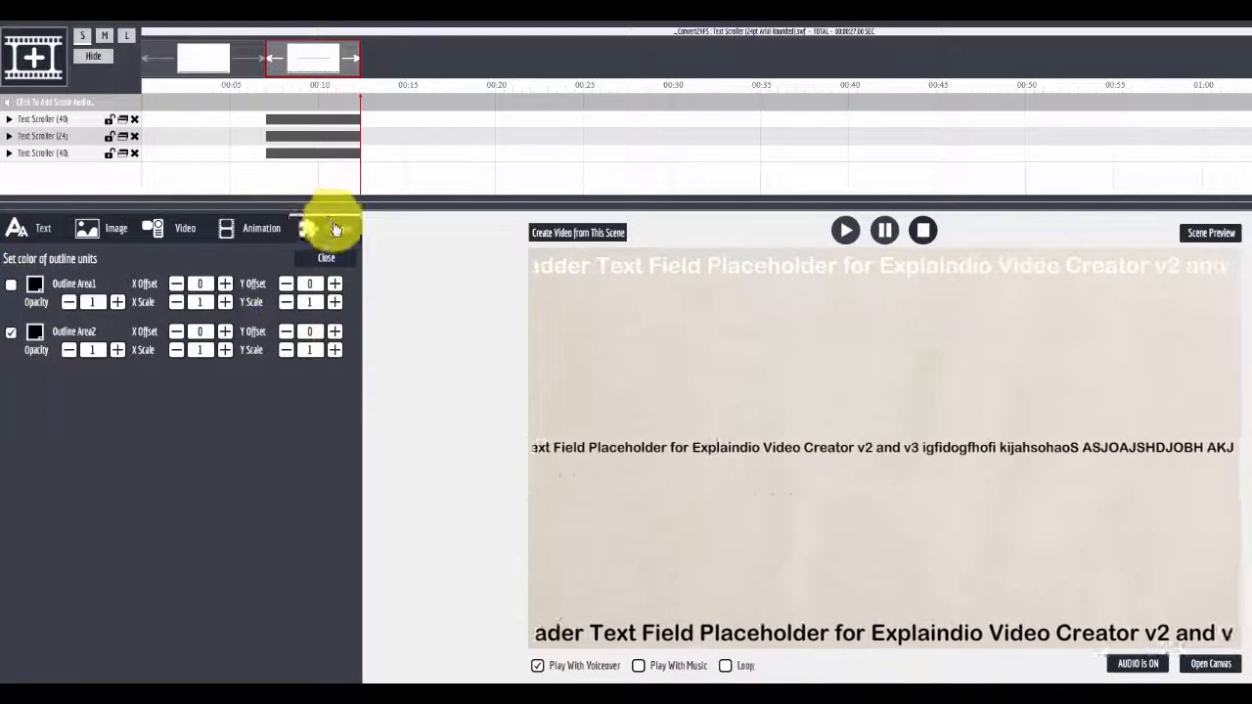
pyautogui.click(43, 230)
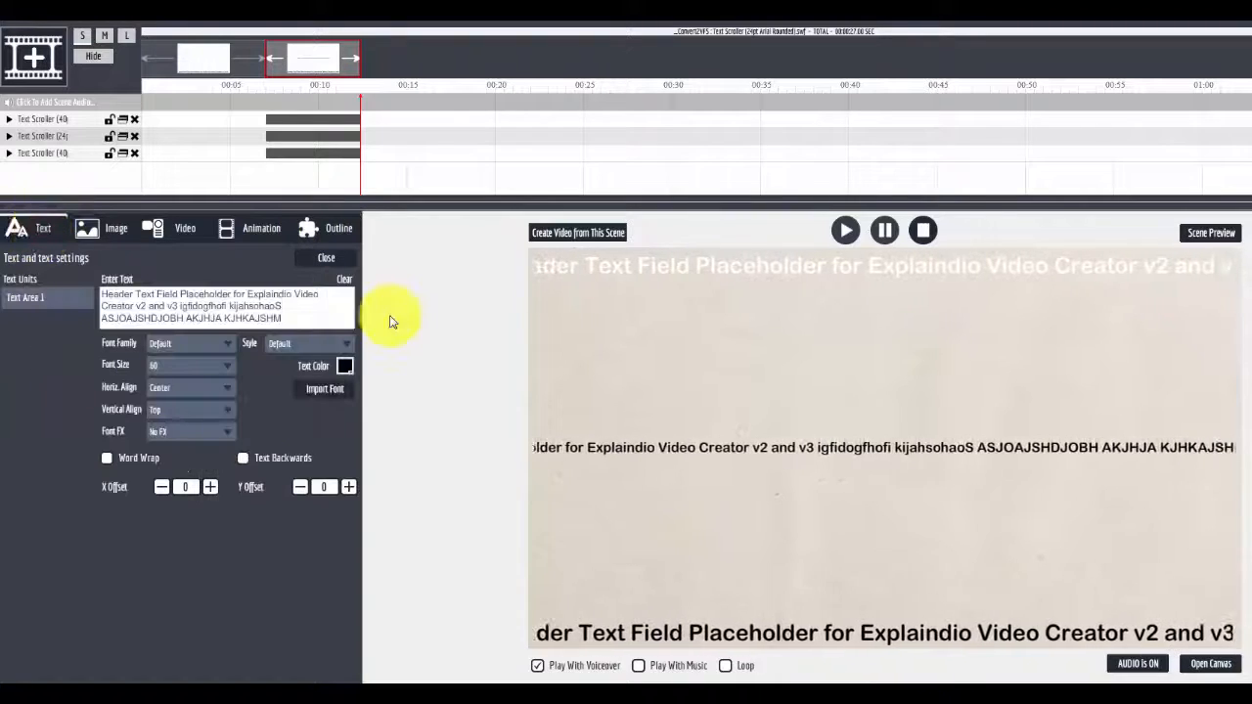